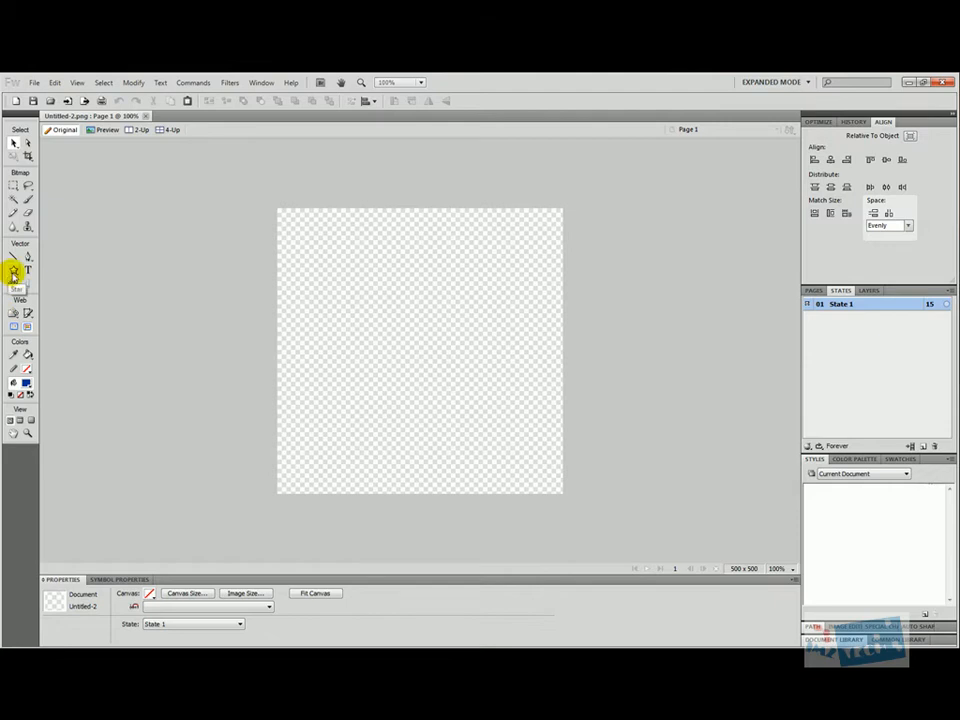
Draw a five-pointed star about 121 by 115 px near the canvas centre and fill it with a brighter blue.
{"action": "left_click", "coordinate": [14, 273]}
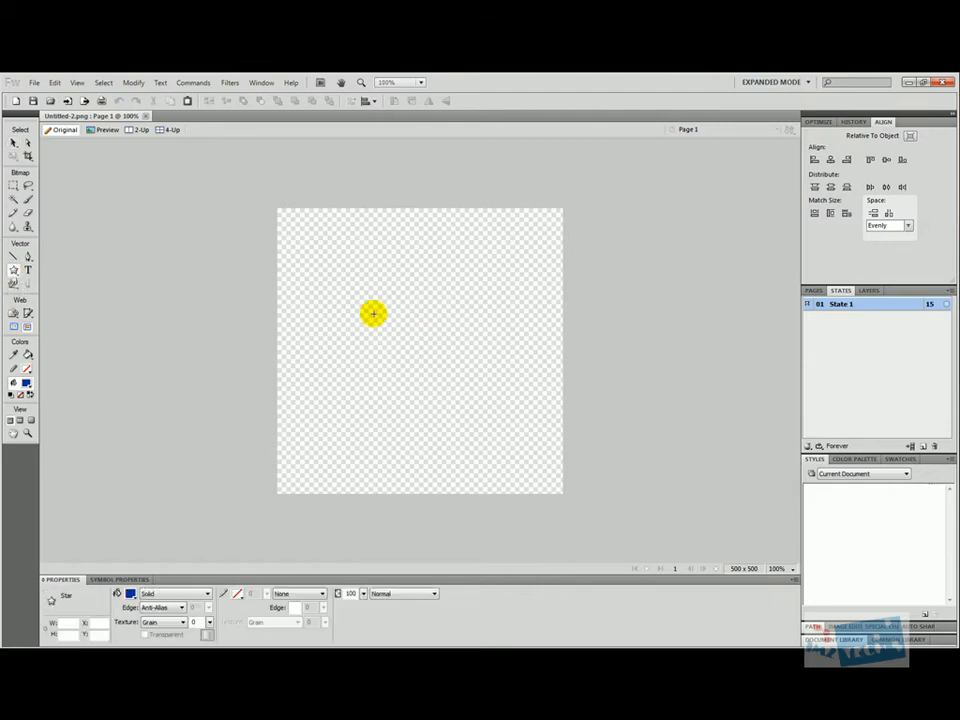
{"action": "left_click_drag", "start_coordinate": [388, 326], "coordinate": [460, 390]}
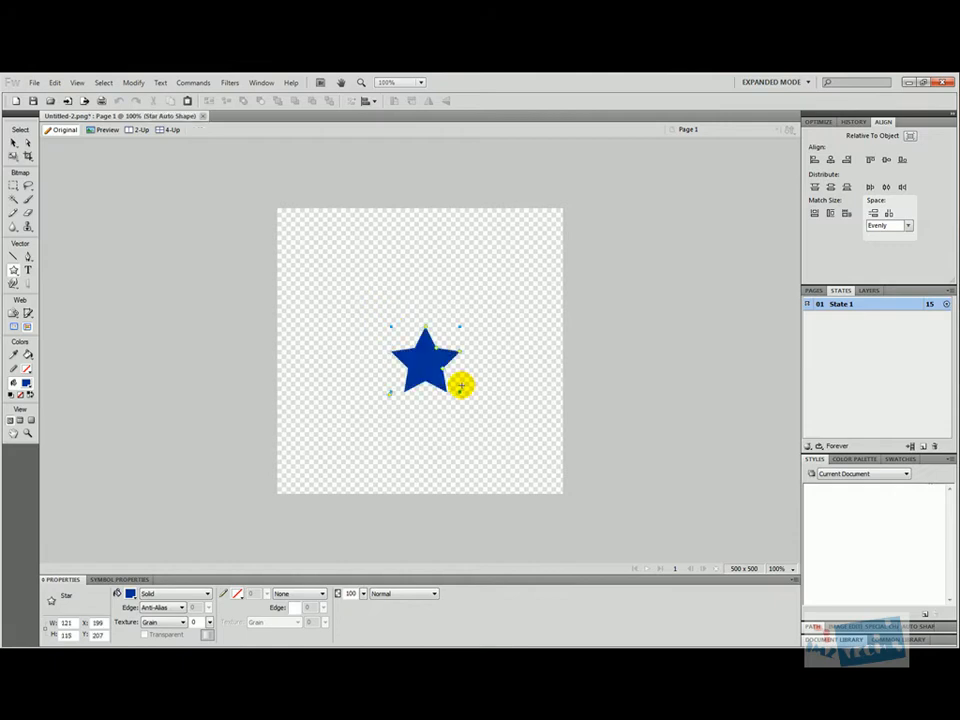
{"action": "left_click", "coordinate": [130, 594]}
{"action": "left_click", "coordinate": [172, 540]}
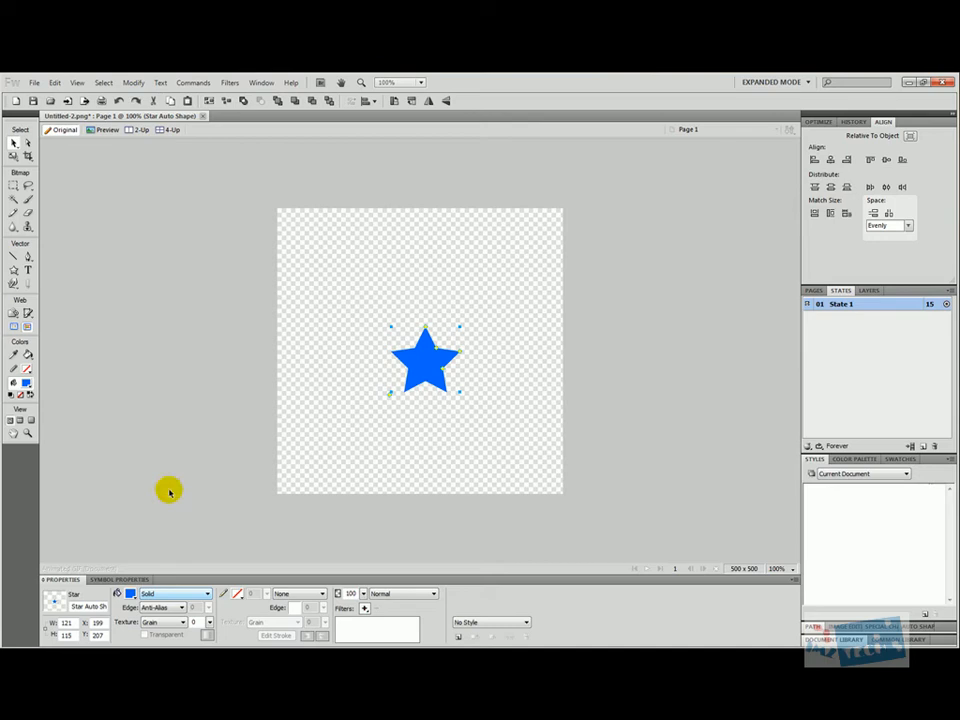
Move the star to the centre of the canvas, at about X 190, Y 185, and deselect it.
{"action": "left_click", "coordinate": [458, 376]}
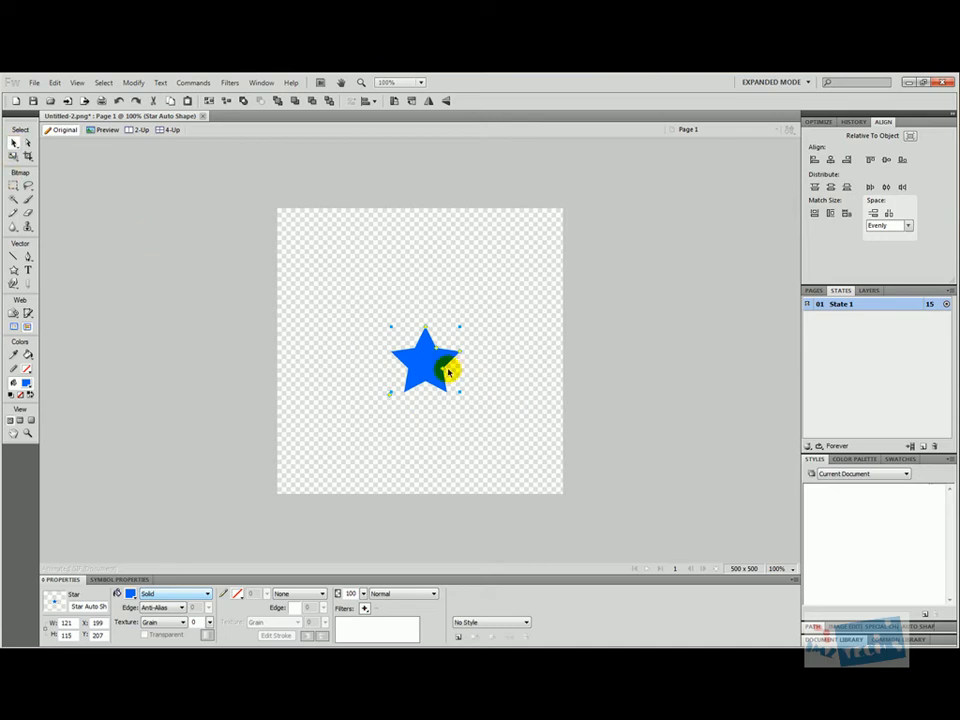
{"action": "left_click", "coordinate": [324, 358]}
{"action": "mouse_move", "coordinate": [416, 379]}
{"action": "left_mouse_down"}
{"action": "mouse_move", "coordinate": [403, 367]}
{"action": "mouse_move", "coordinate": [409, 360]}
{"action": "left_mouse_up"}
{"action": "left_click", "coordinate": [343, 380]}
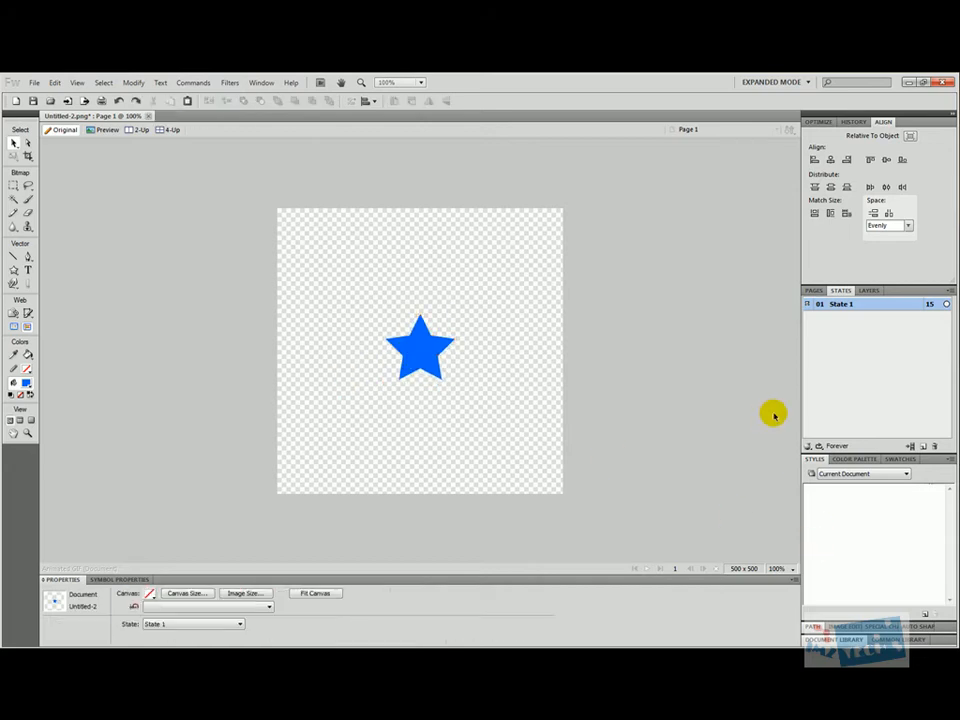
Duplicate State 1 after the current state and increase the copied star's inner radius until it is nearly a pentagon.
{"action": "right_click", "coordinate": [842, 303]}
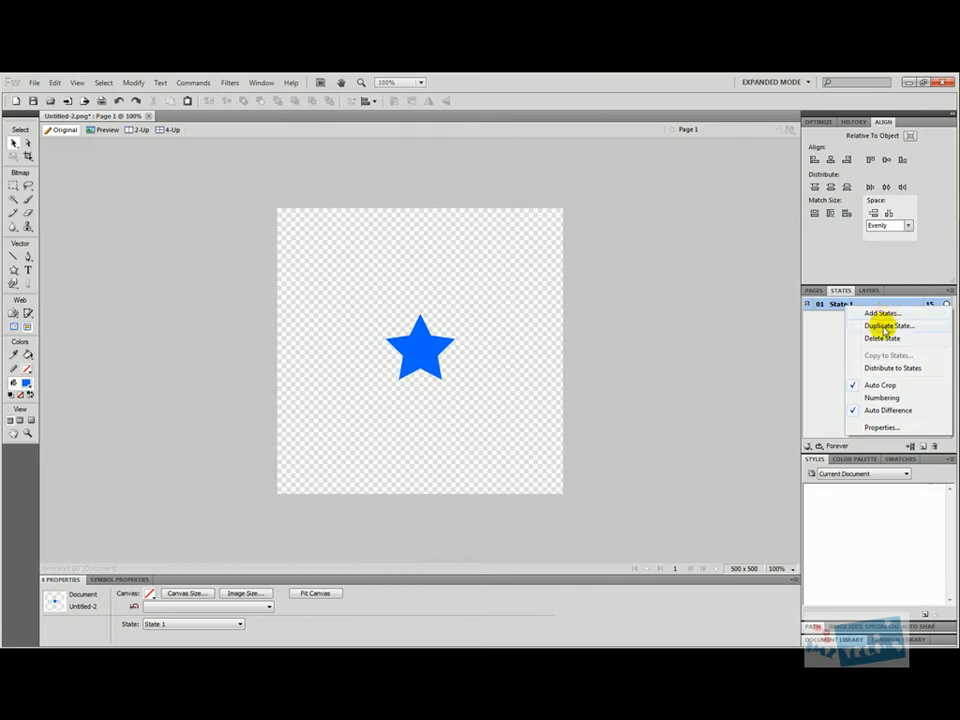
{"action": "left_click", "coordinate": [884, 327]}
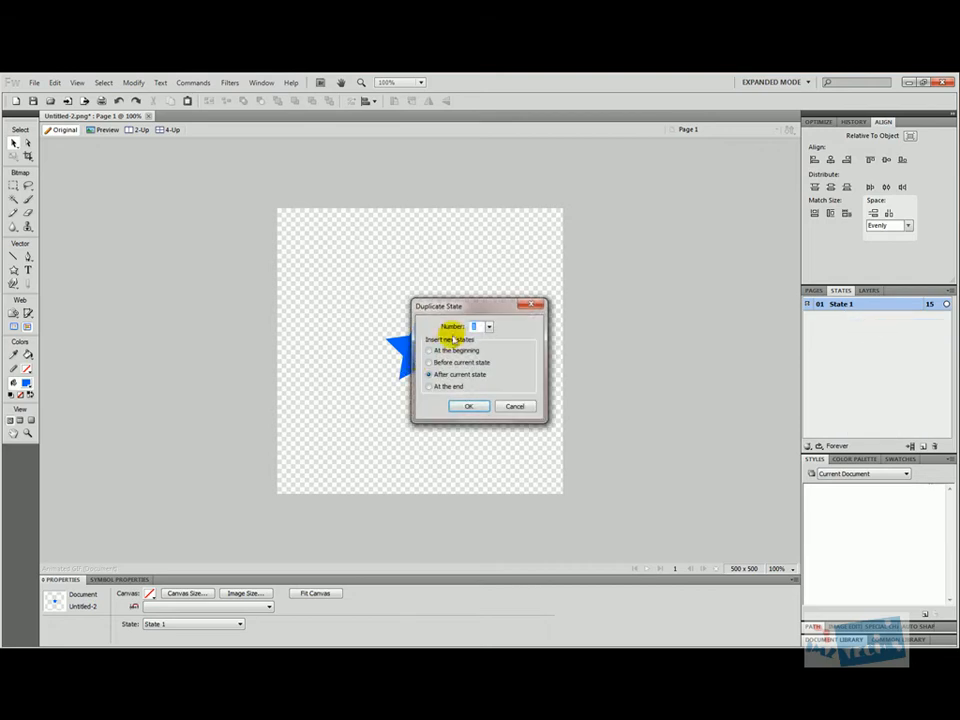
{"action": "left_click", "coordinate": [480, 407]}
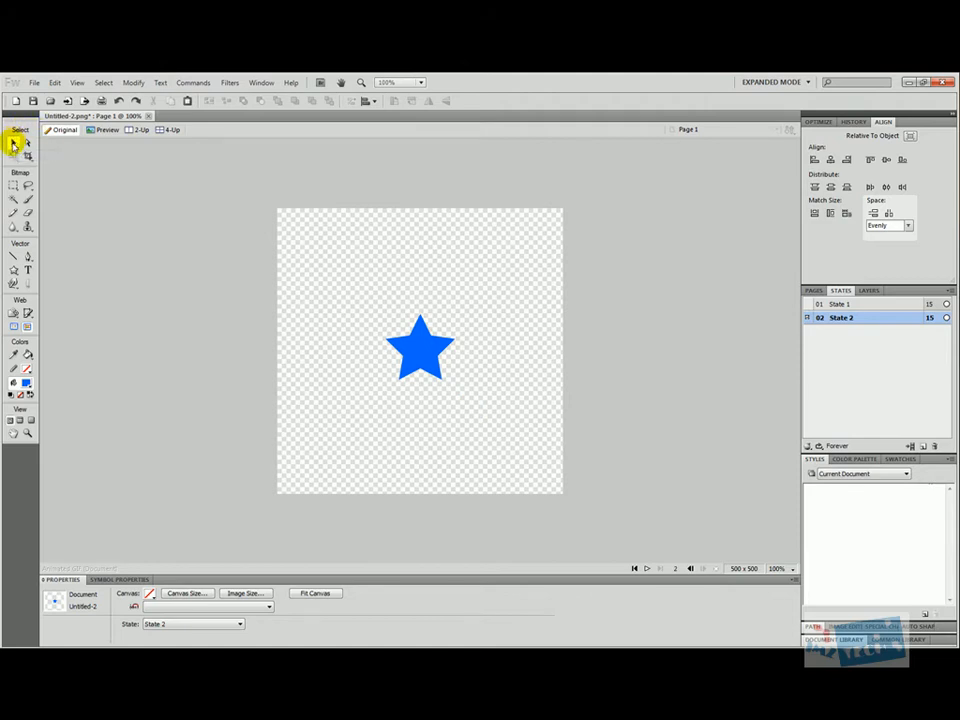
{"action": "left_click", "coordinate": [437, 342]}
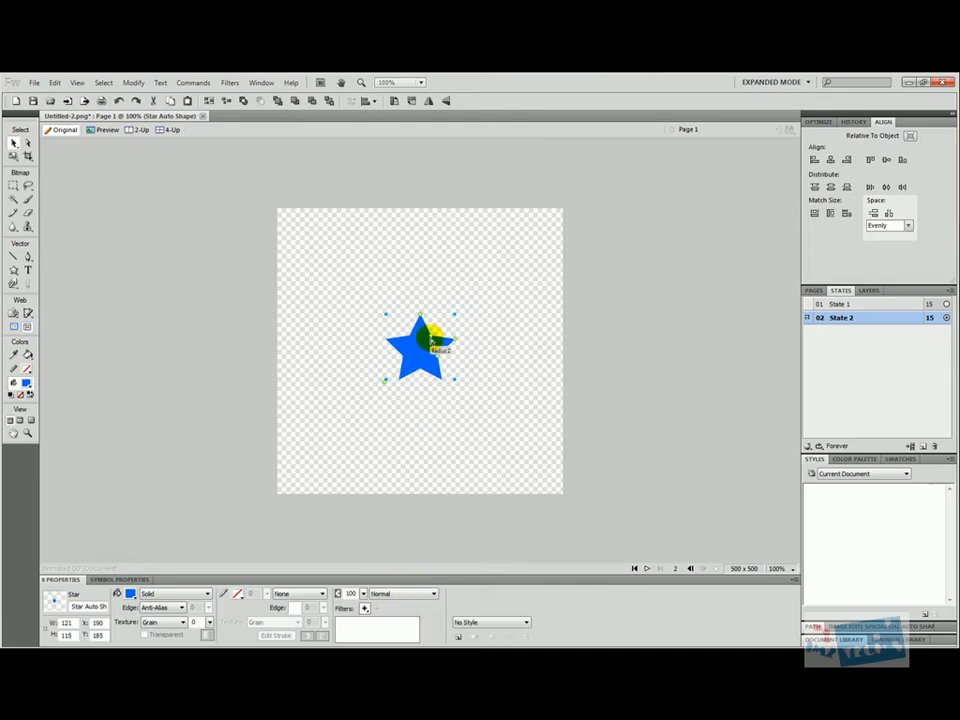
{"action": "left_click_drag", "start_coordinate": [432, 339], "coordinate": [443, 337]}
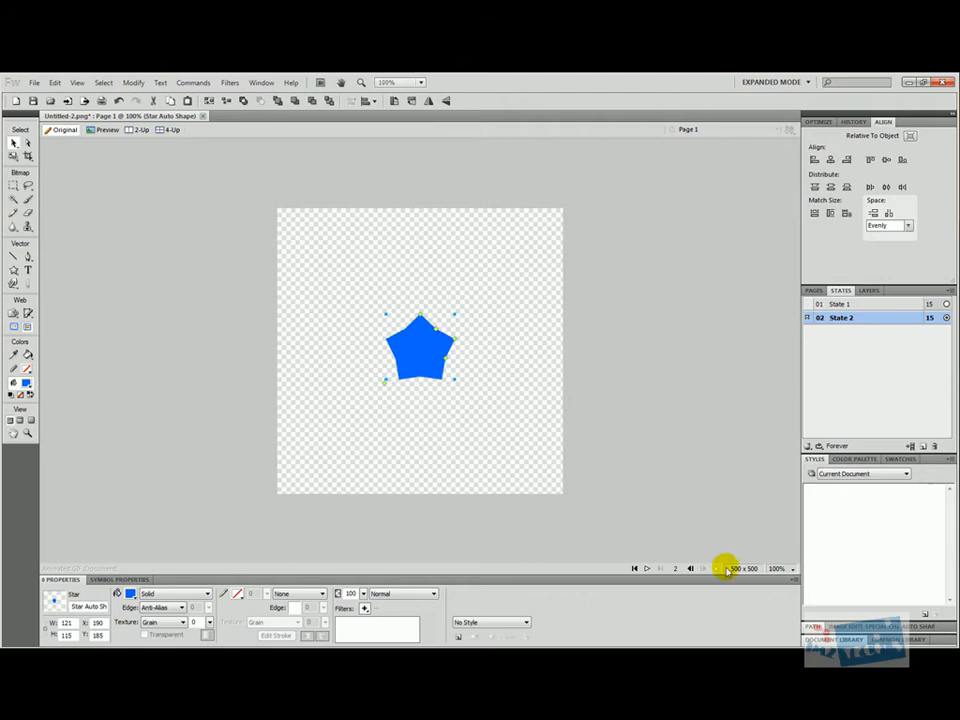
Duplicate State 2 after the current state and widen the copied star's inner radius into a ten-sided shape about 124 by 129 px.
{"action": "right_click", "coordinate": [857, 319]}
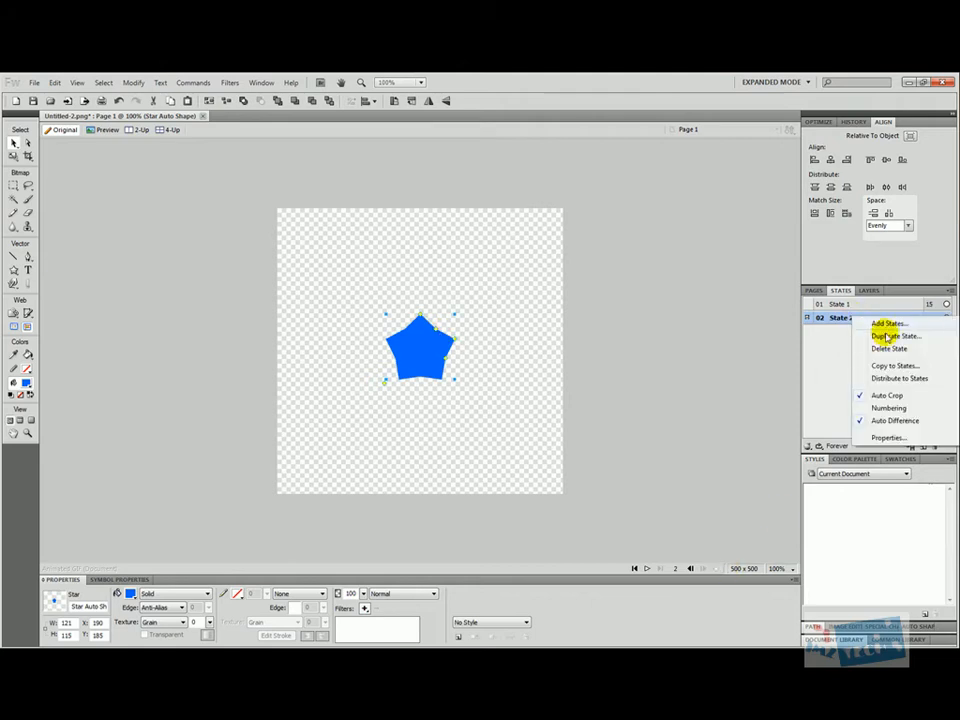
{"action": "left_click", "coordinate": [884, 337]}
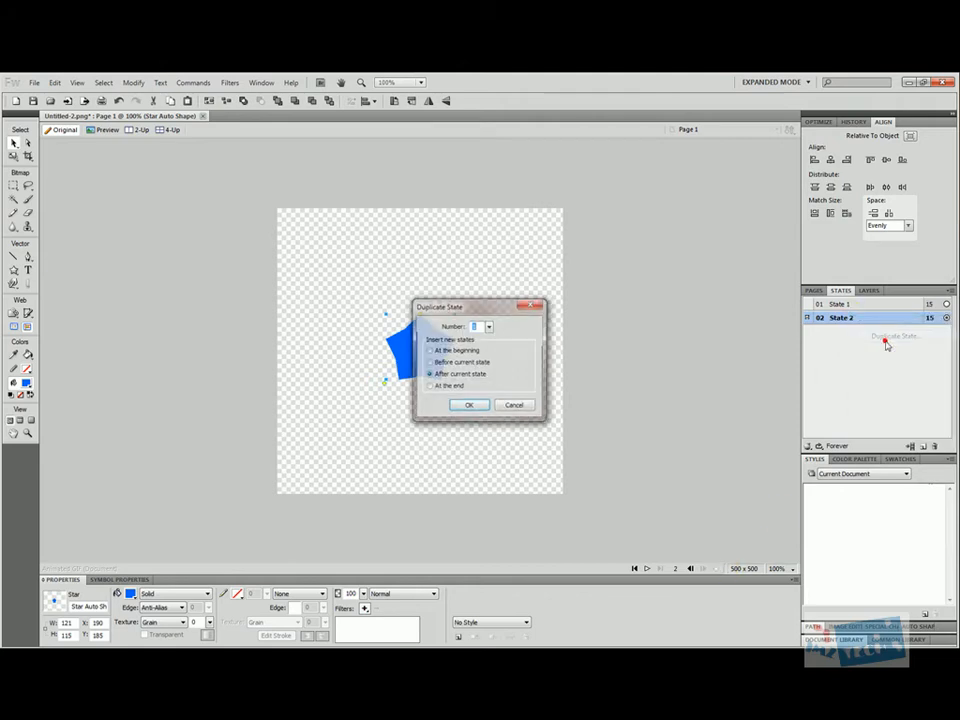
{"action": "left_click", "coordinate": [469, 405]}
{"action": "left_click", "coordinate": [425, 345]}
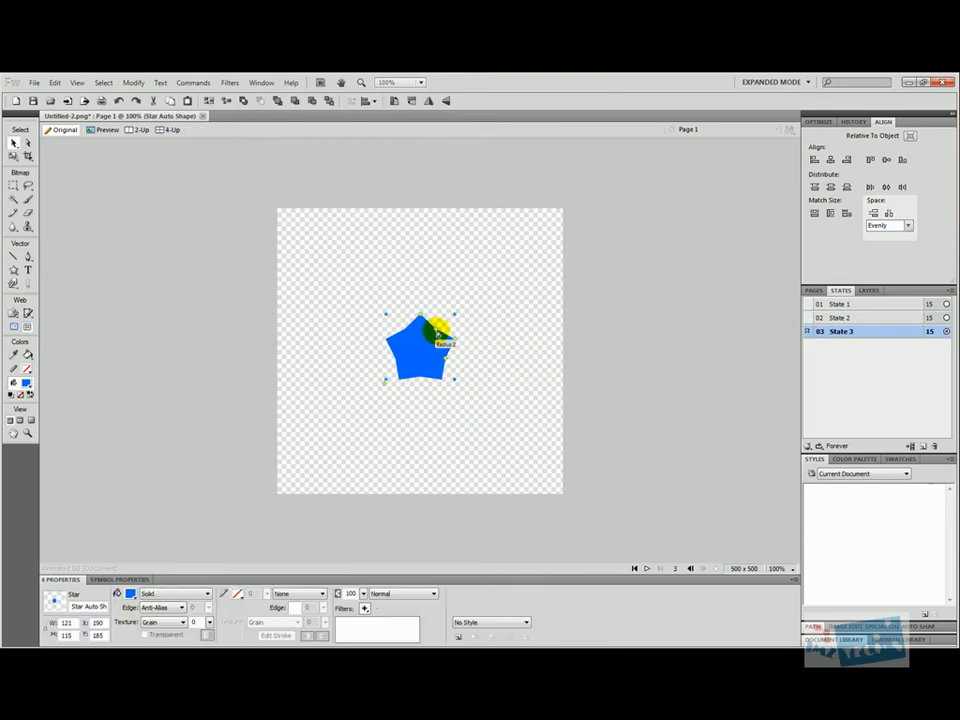
{"action": "left_click_drag", "start_coordinate": [449, 330], "coordinate": [450, 323]}
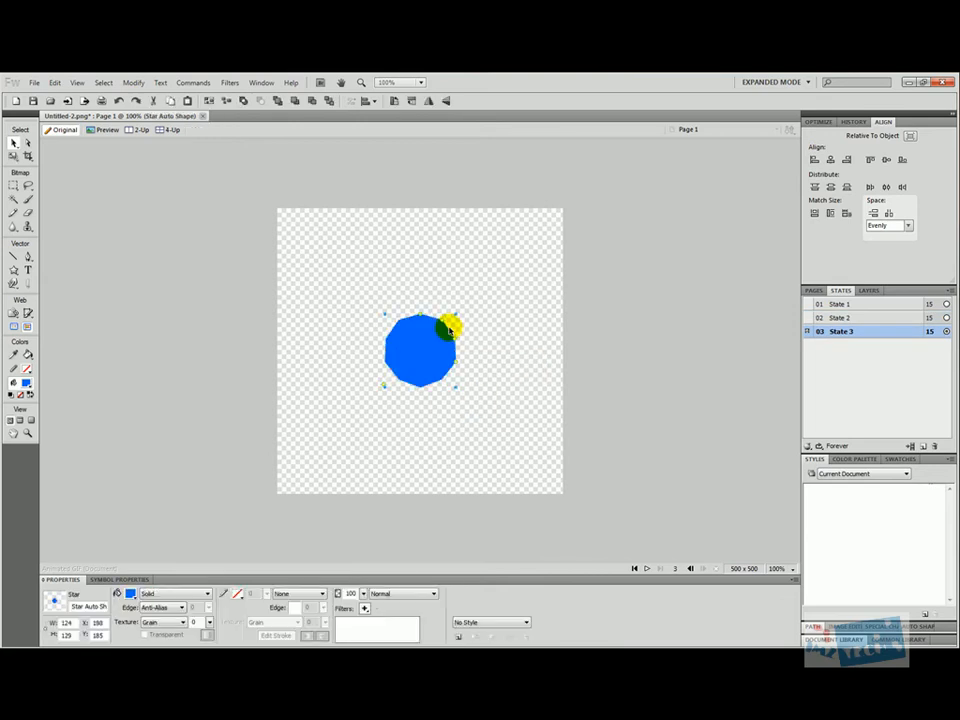
Duplicate State 3 after the current state and extend the copied shape's Radius 2 points into a blunt upside-down star about 169 by 161 px.
{"action": "right_click", "coordinate": [840, 332]}
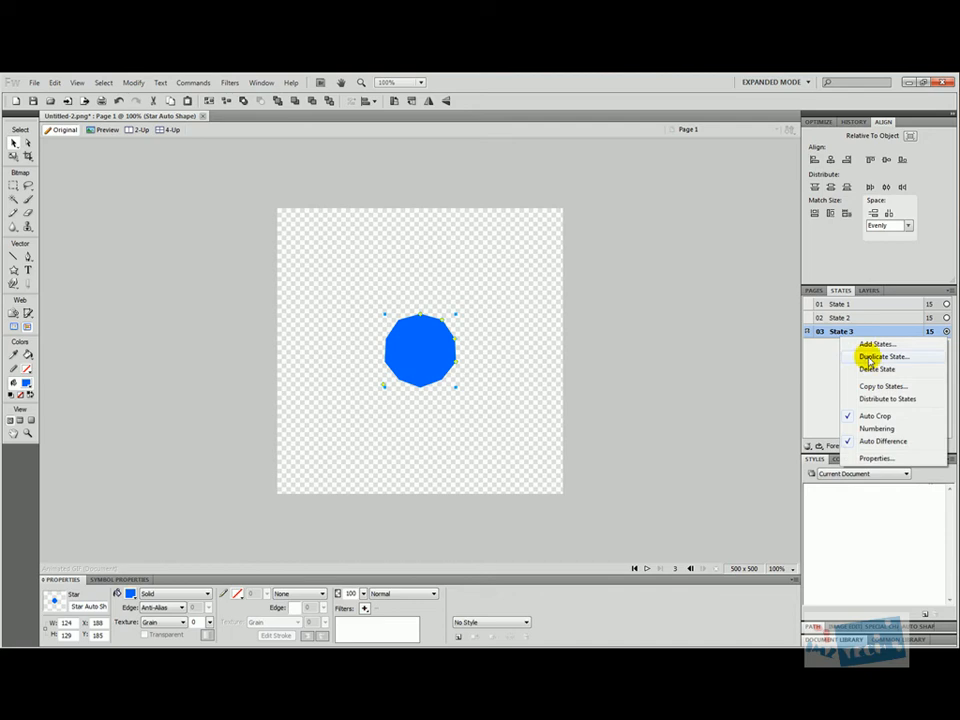
{"action": "left_click", "coordinate": [869, 357]}
{"action": "left_click", "coordinate": [474, 406]}
{"action": "left_click", "coordinate": [431, 328]}
{"action": "left_click_drag", "start_coordinate": [443, 322], "coordinate": [456, 317]}
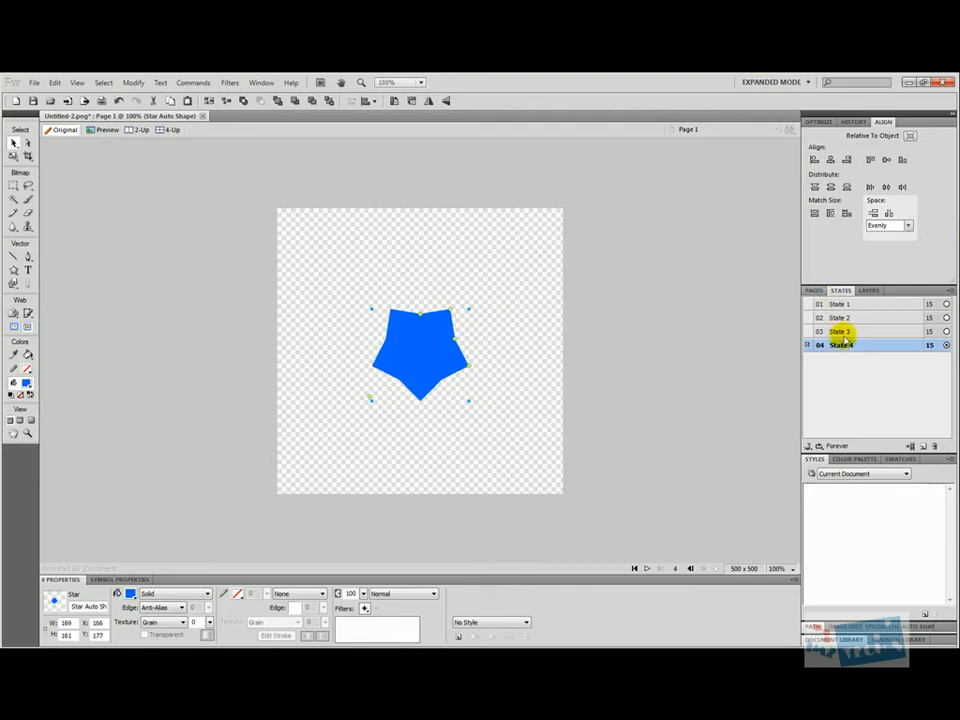
Review States 1 to 4, then duplicate State 4 and extend the copied star's points to about 216 by 205 px.
{"action": "left_click", "coordinate": [829, 303]}
{"action": "left_click", "coordinate": [833, 317]}
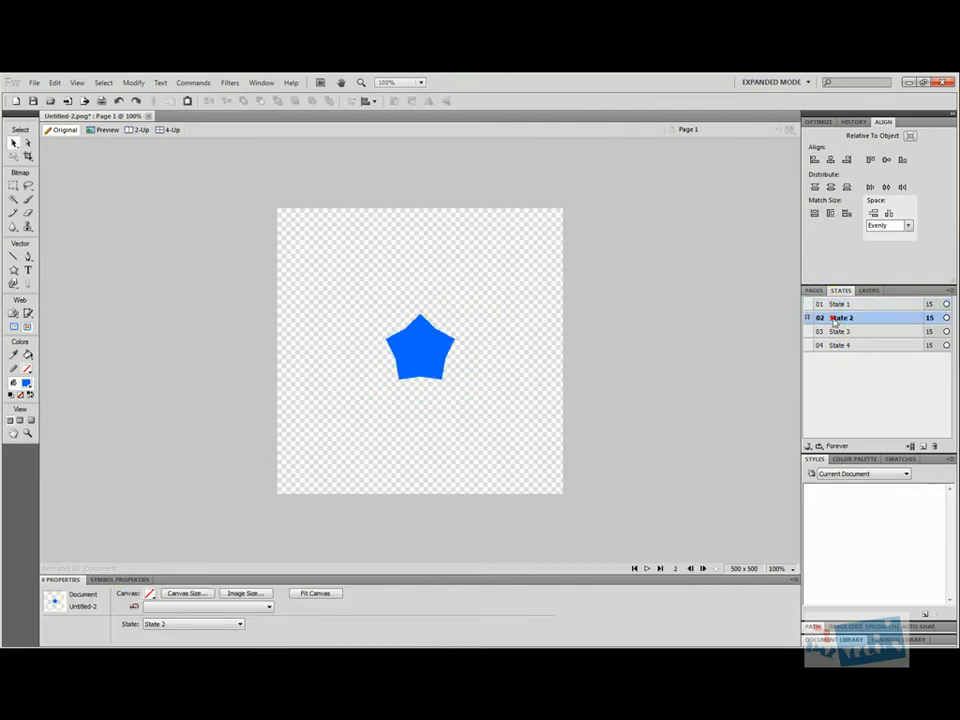
{"action": "left_click", "coordinate": [833, 331]}
{"action": "left_click", "coordinate": [834, 345]}
{"action": "right_click", "coordinate": [835, 347]}
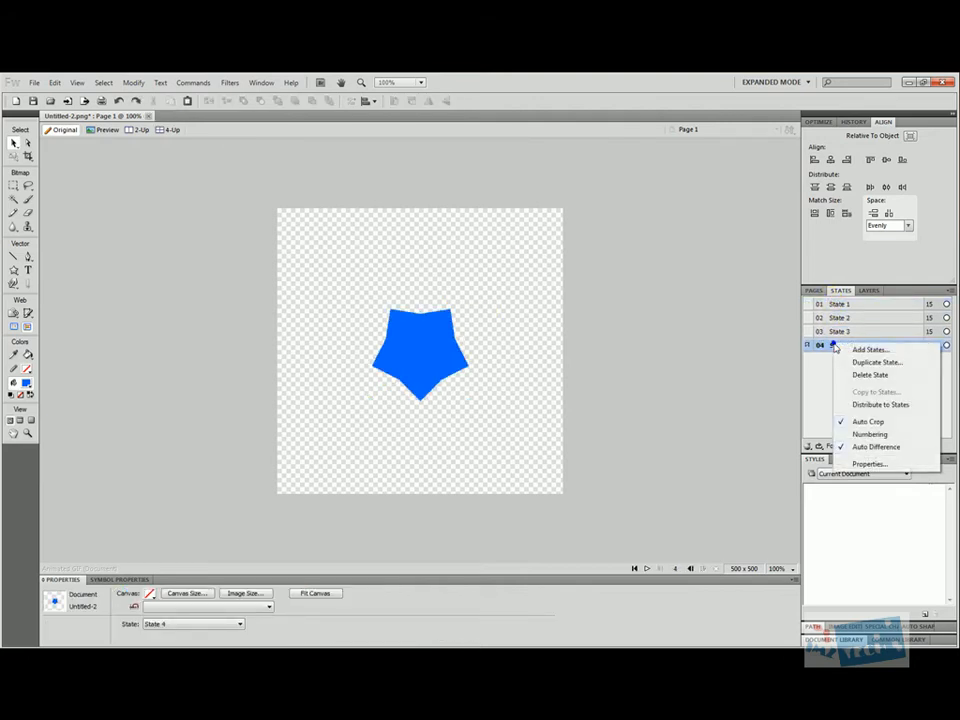
{"action": "left_click", "coordinate": [866, 362]}
{"action": "left_click", "coordinate": [468, 406]}
{"action": "left_click", "coordinate": [439, 369]}
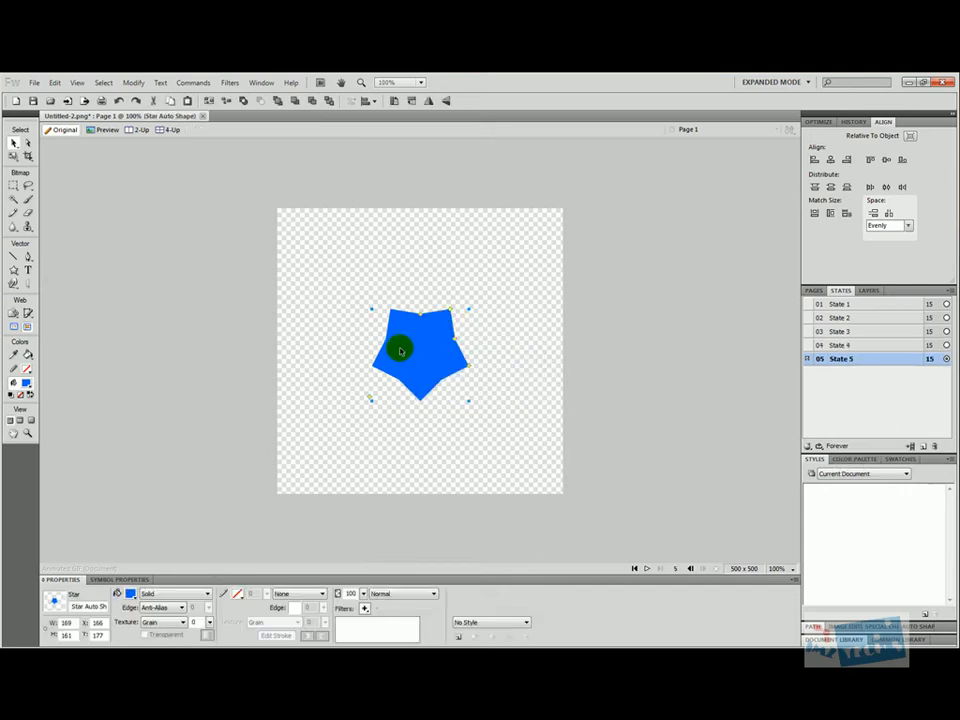
{"action": "left_click_drag", "start_coordinate": [450, 314], "coordinate": [463, 306]}
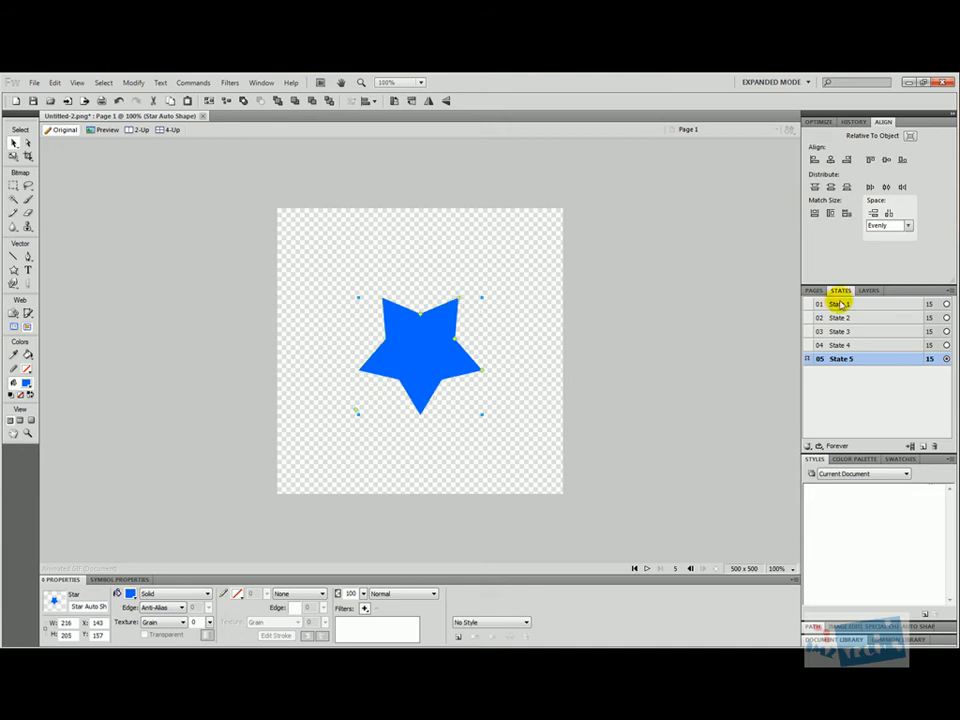
Duplicate State 5 after the current state and extend the copied star's points to about 277 by 264 px.
{"action": "right_click", "coordinate": [829, 358]}
{"action": "left_click", "coordinate": [866, 378]}
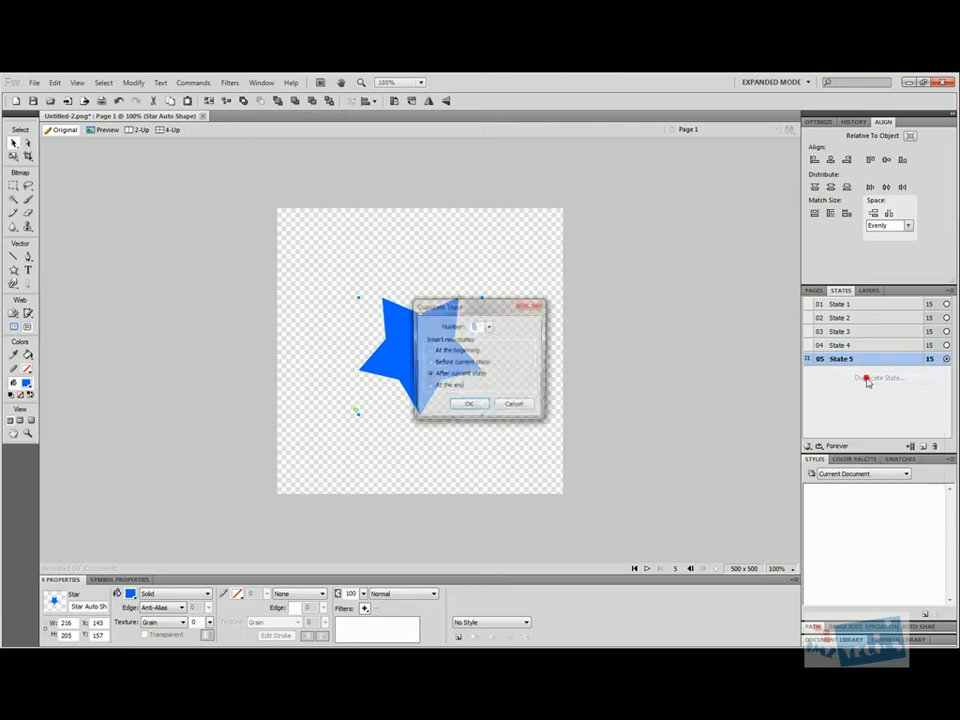
{"action": "left_click", "coordinate": [463, 405]}
{"action": "left_click", "coordinate": [435, 321]}
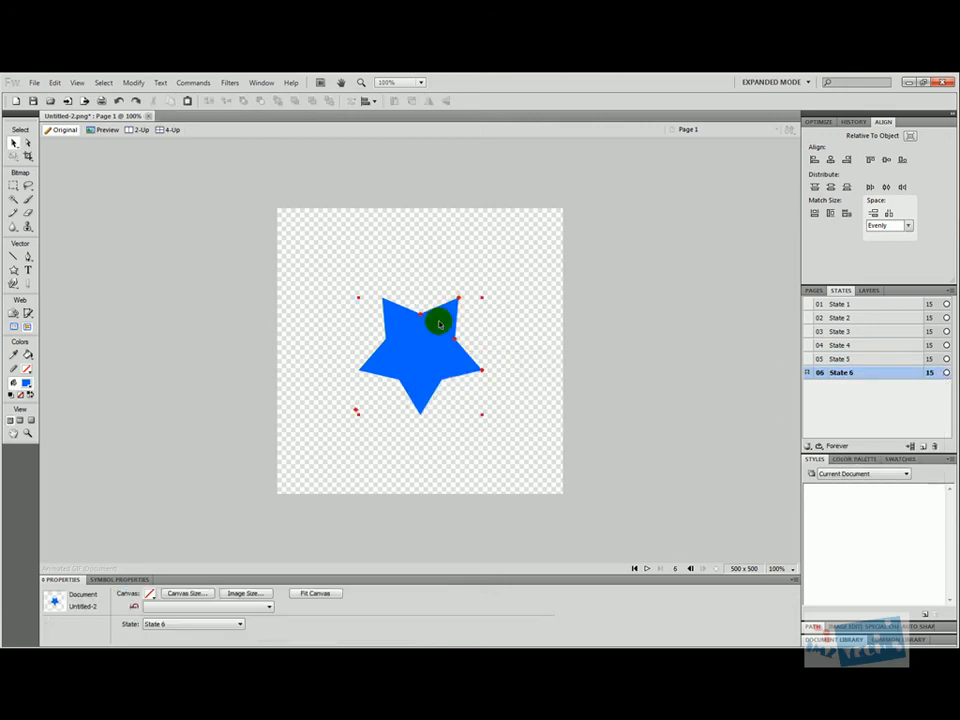
{"action": "left_click_drag", "start_coordinate": [458, 299], "coordinate": [478, 293]}
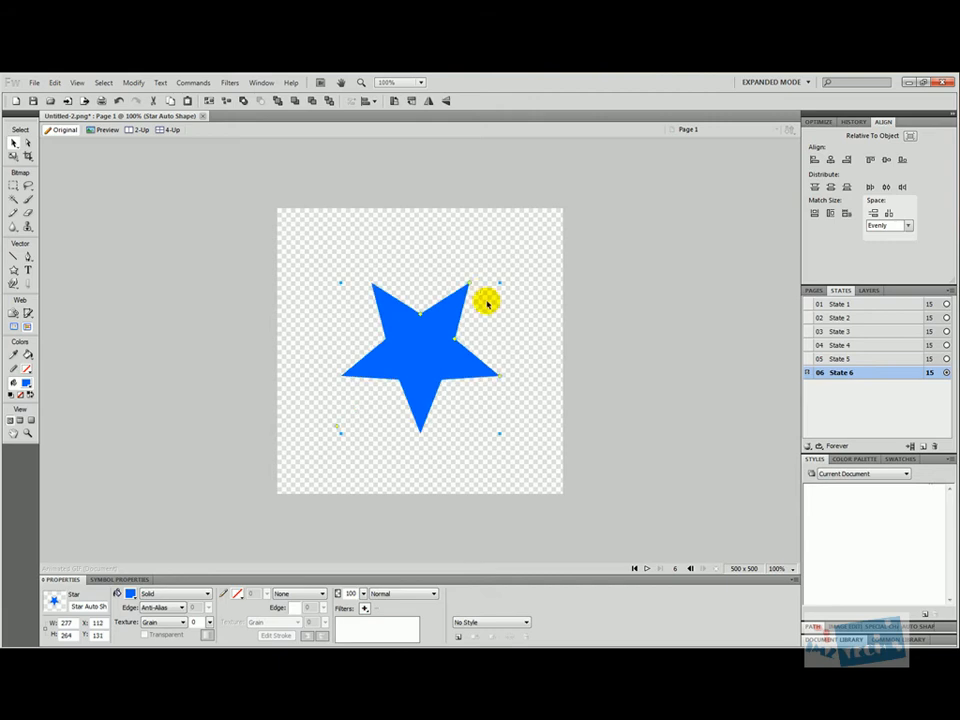
Duplicate State 6 after the current state and extend the copied star's points to about 370 by 352 px.
{"action": "right_click", "coordinate": [833, 373]}
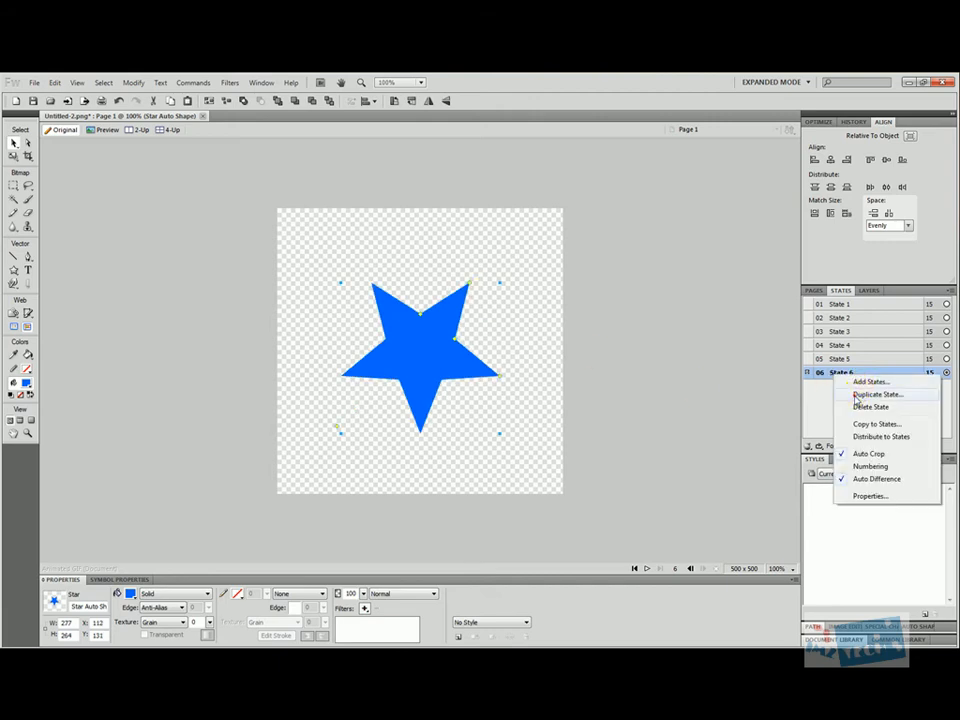
{"action": "left_click", "coordinate": [857, 395]}
{"action": "left_click", "coordinate": [471, 403]}
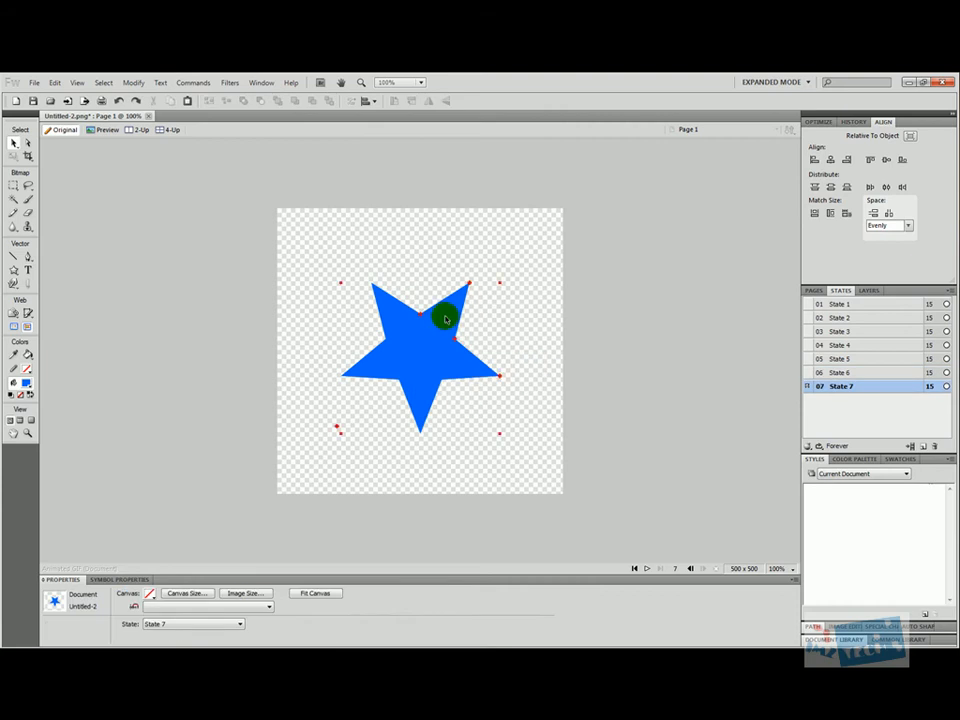
{"action": "left_click", "coordinate": [448, 317]}
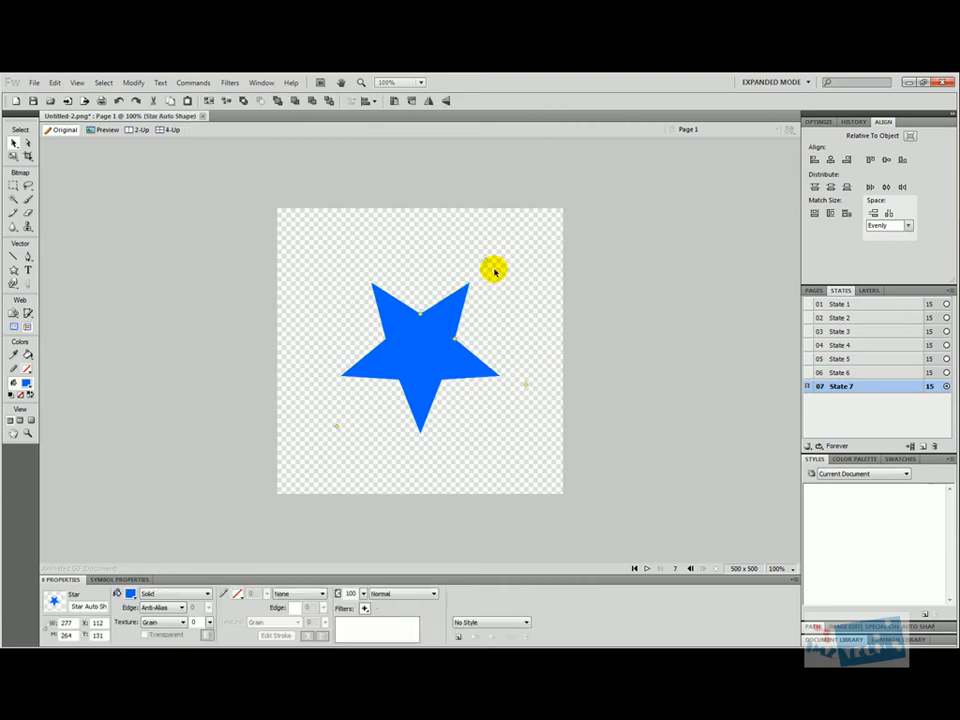
{"action": "left_click_drag", "start_coordinate": [494, 270], "coordinate": [495, 272]}
Duplicate State 7 after the current state and extend the copied star's points to the canvas edges, about 497 by 472 px.
{"action": "right_click", "coordinate": [857, 395]}
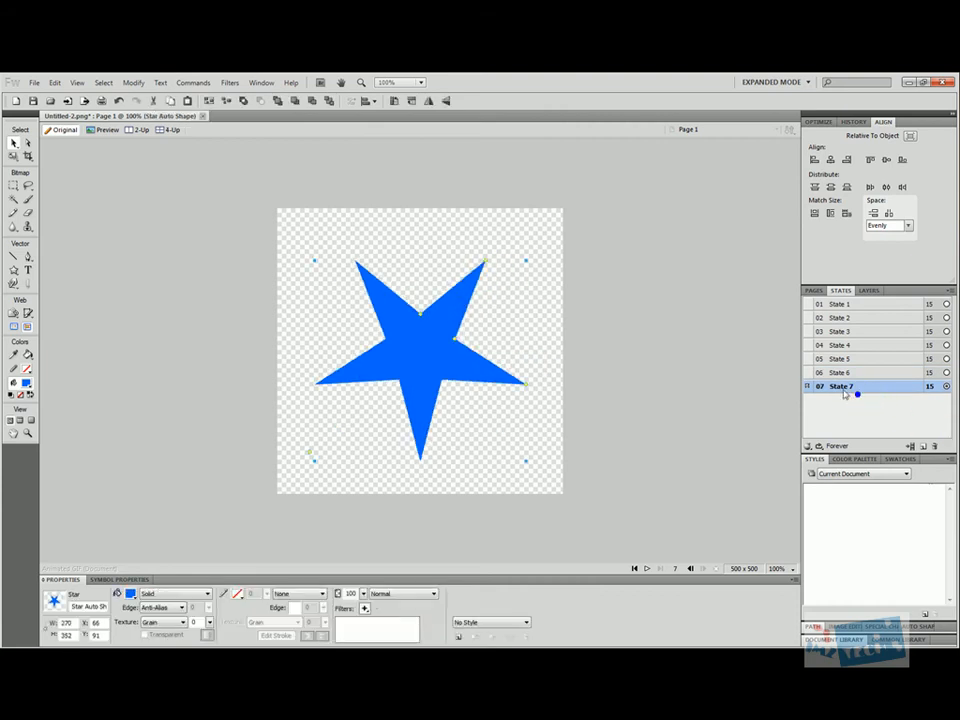
{"action": "left_click", "coordinate": [866, 408]}
{"action": "left_click", "coordinate": [468, 405]}
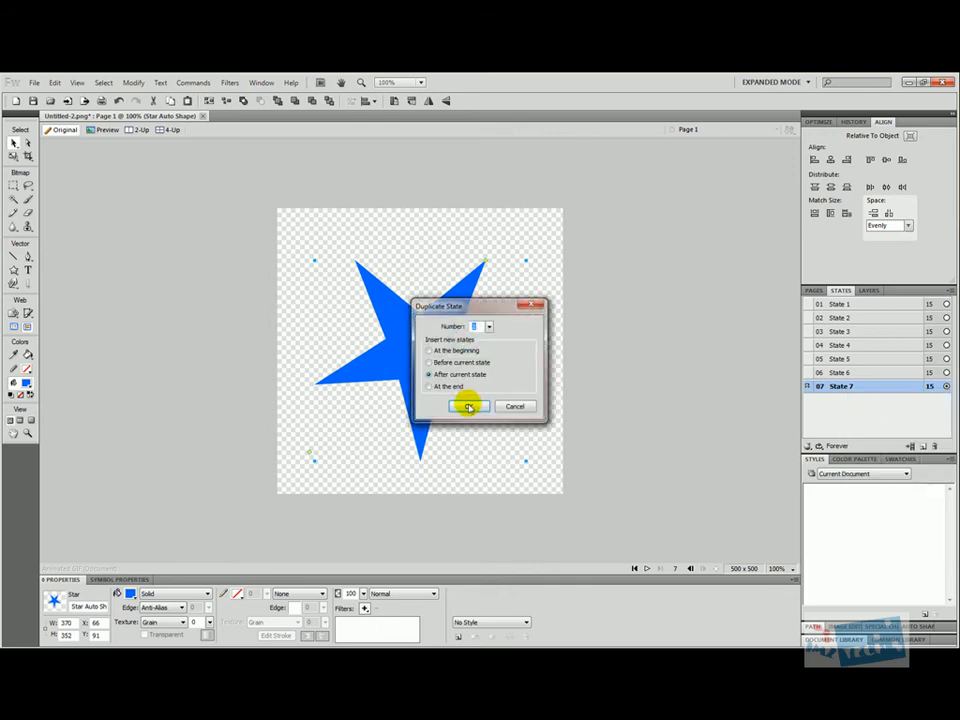
{"action": "left_click", "coordinate": [461, 279]}
{"action": "left_click_drag", "start_coordinate": [483, 264], "coordinate": [521, 246]}
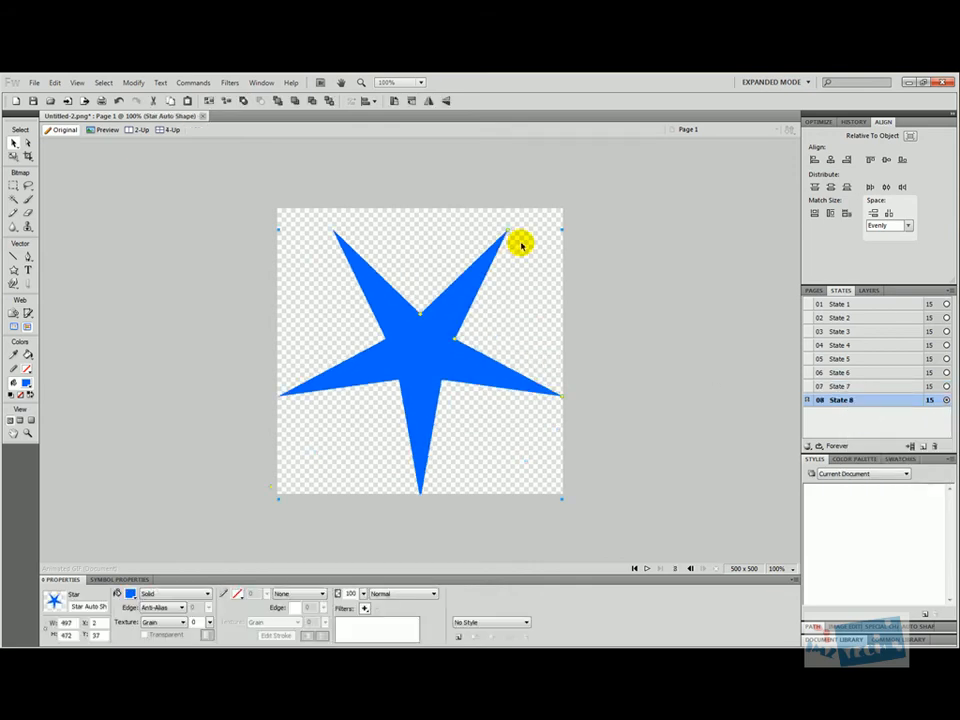
{"action": "left_click", "coordinate": [699, 350]}
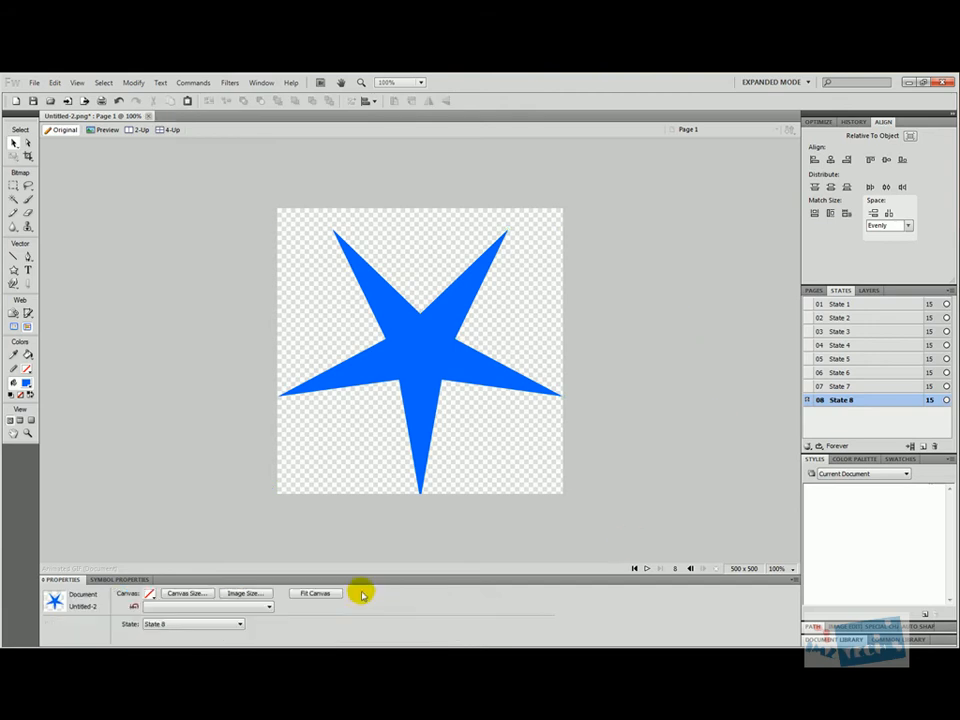
Play the animation from State 1 to check the star's morphing, and stop the playback.
{"action": "left_click", "coordinate": [838, 305]}
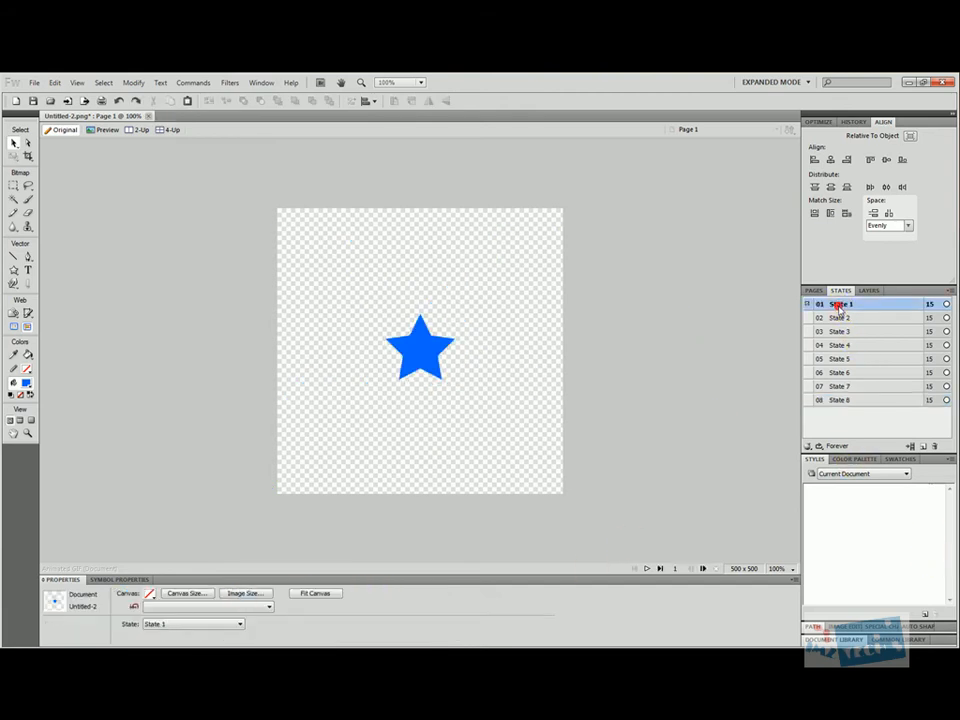
{"action": "left_click", "coordinate": [647, 569]}
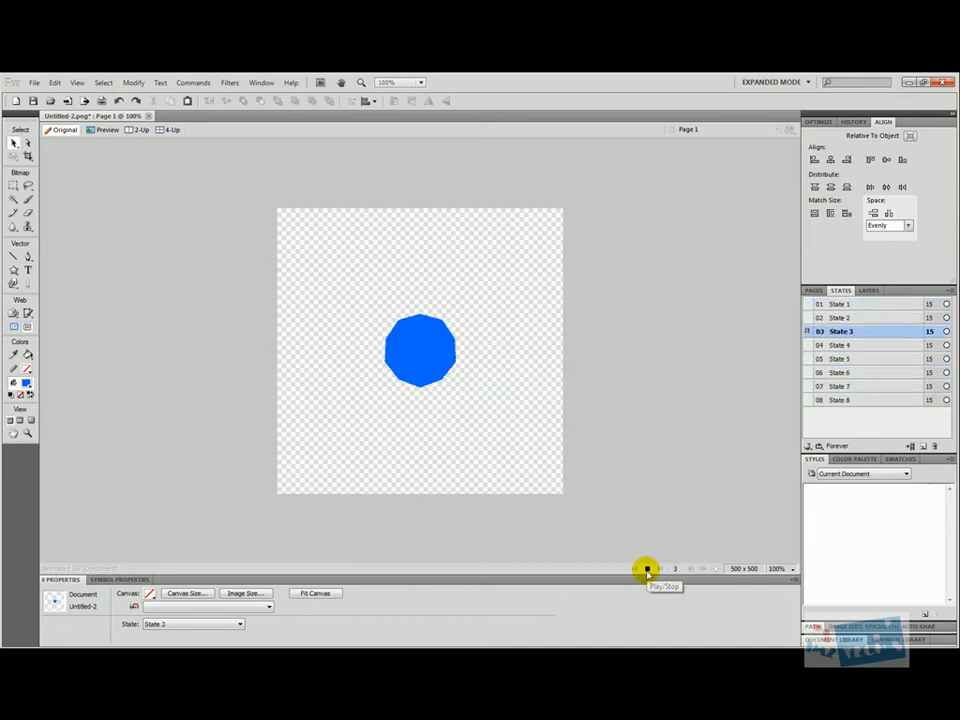
{"action": "left_click", "coordinate": [647, 569]}
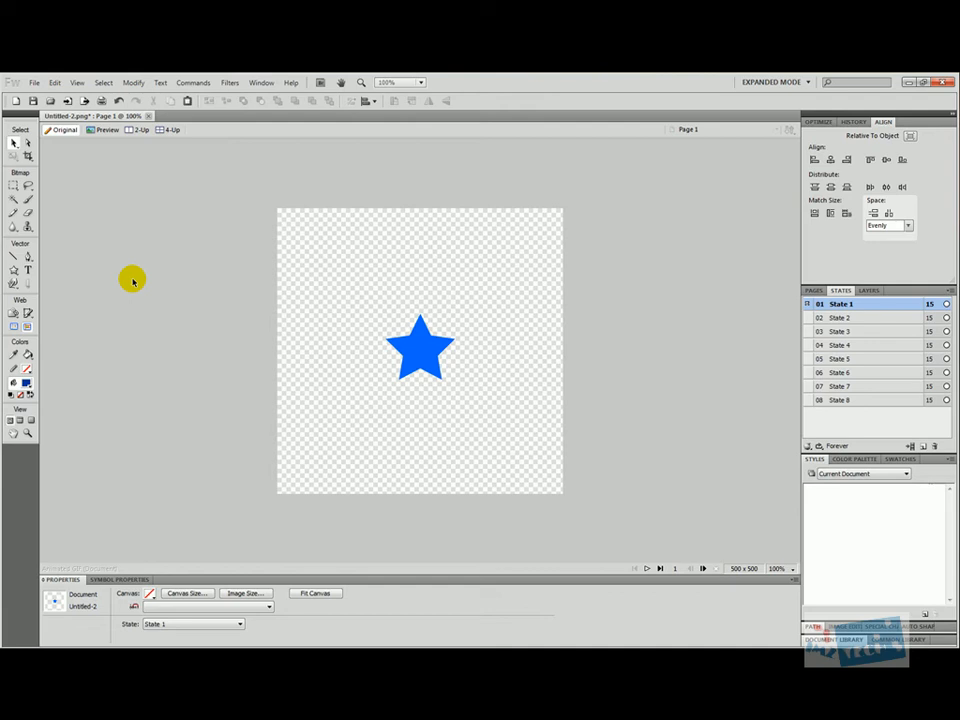
Save the document to the Desktop as an Animated GIF named star.
{"action": "left_click", "coordinate": [33, 84]}
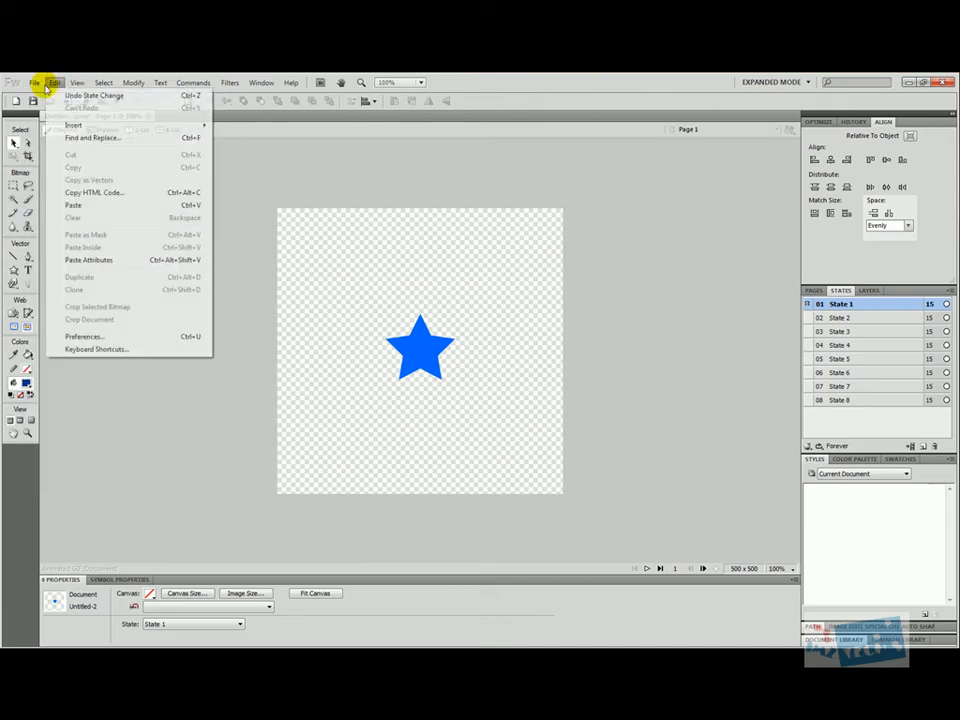
{"action": "left_click", "coordinate": [55, 214]}
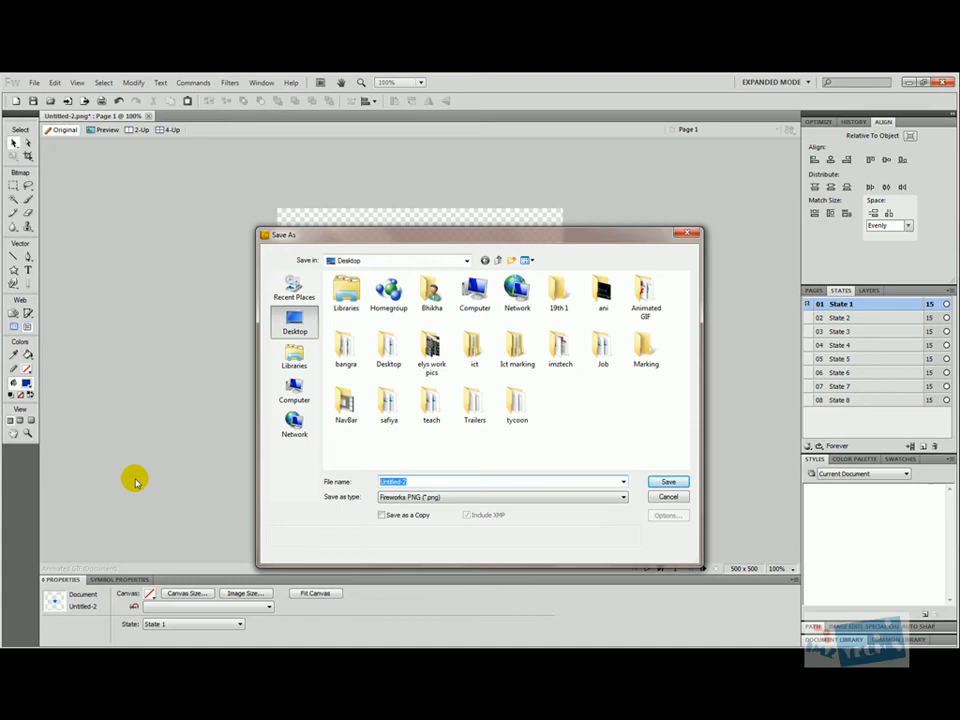
{"action": "type", "text": "star"}
{"action": "key", "text": "Tab"}
{"action": "left_click", "coordinate": [398, 497]}
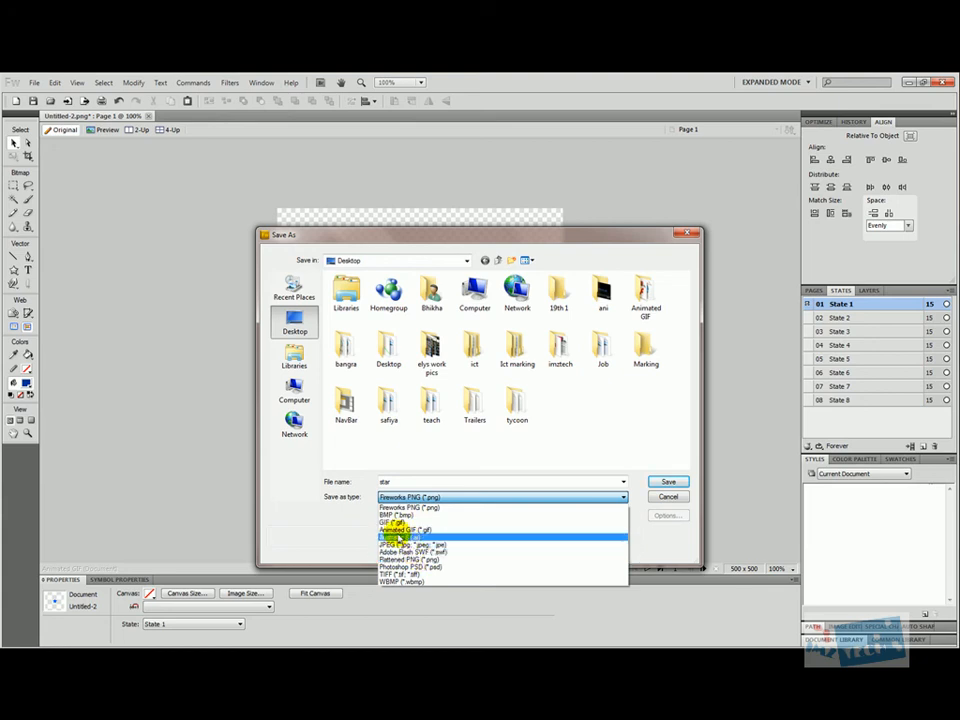
{"action": "left_click", "coordinate": [424, 530]}
{"action": "left_click", "coordinate": [669, 483]}
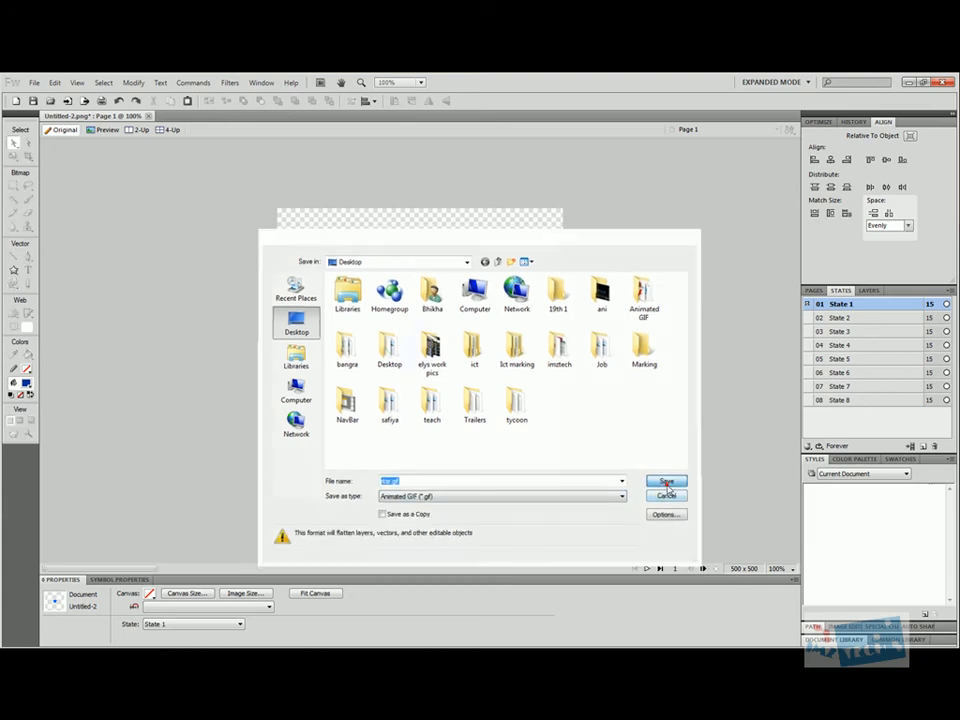
Switch to Microsoft Office PowerPoint 2007 by finding and launching it from the installed programs.
{"action": "key", "text": "super"}
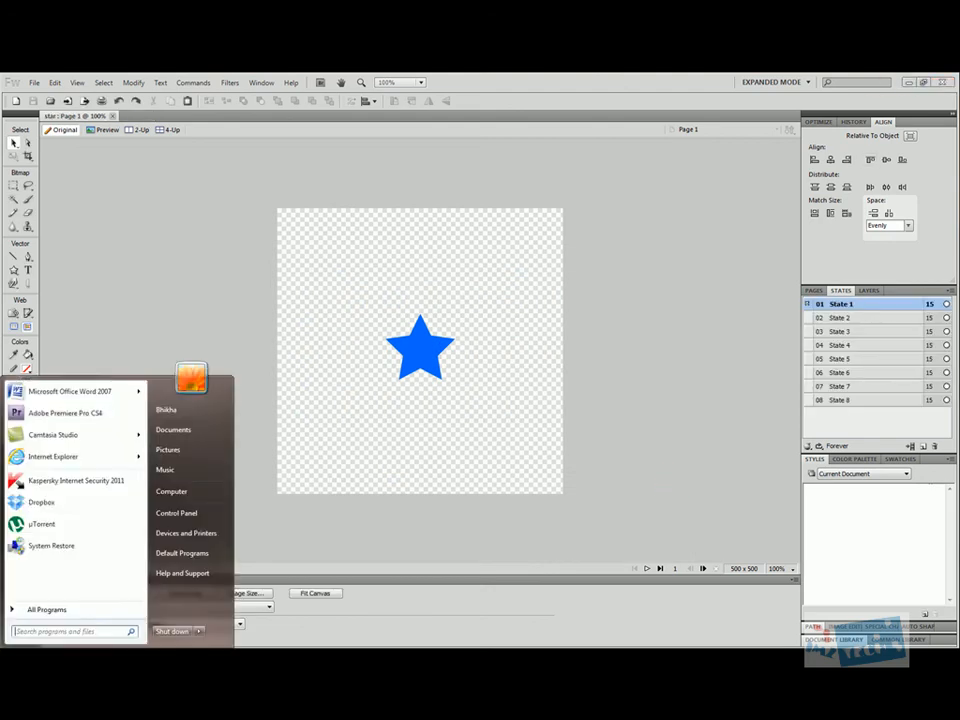
{"action": "left_click", "coordinate": [42, 609]}
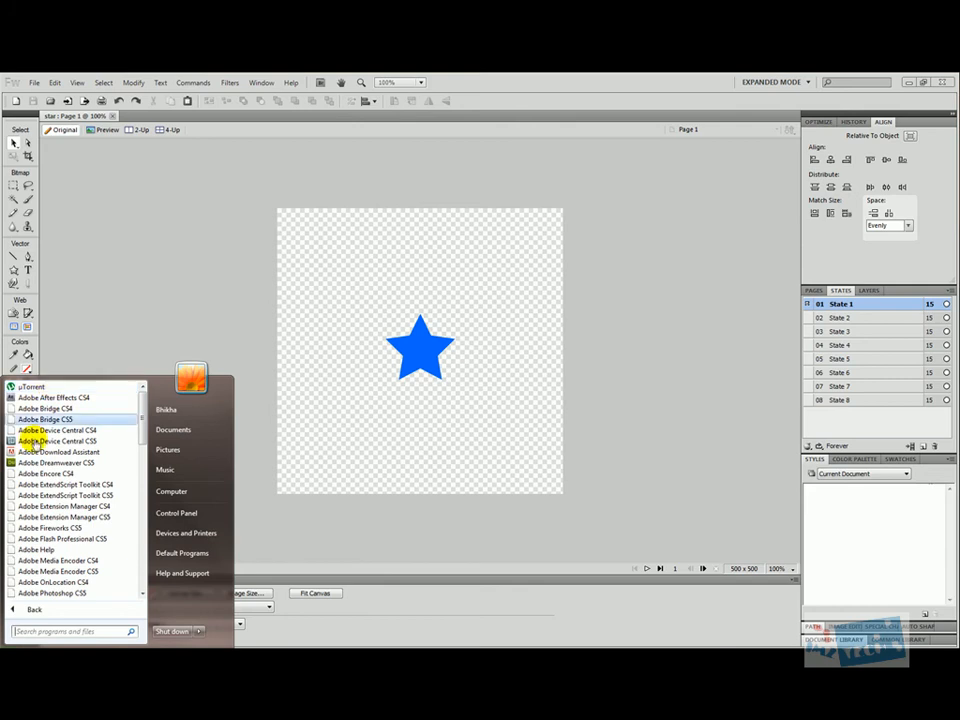
{"action": "left_click", "coordinate": [30, 630]}
{"action": "scroll", "coordinate": [30, 600], "scroll_direction": "down", "scroll_amount": 10}
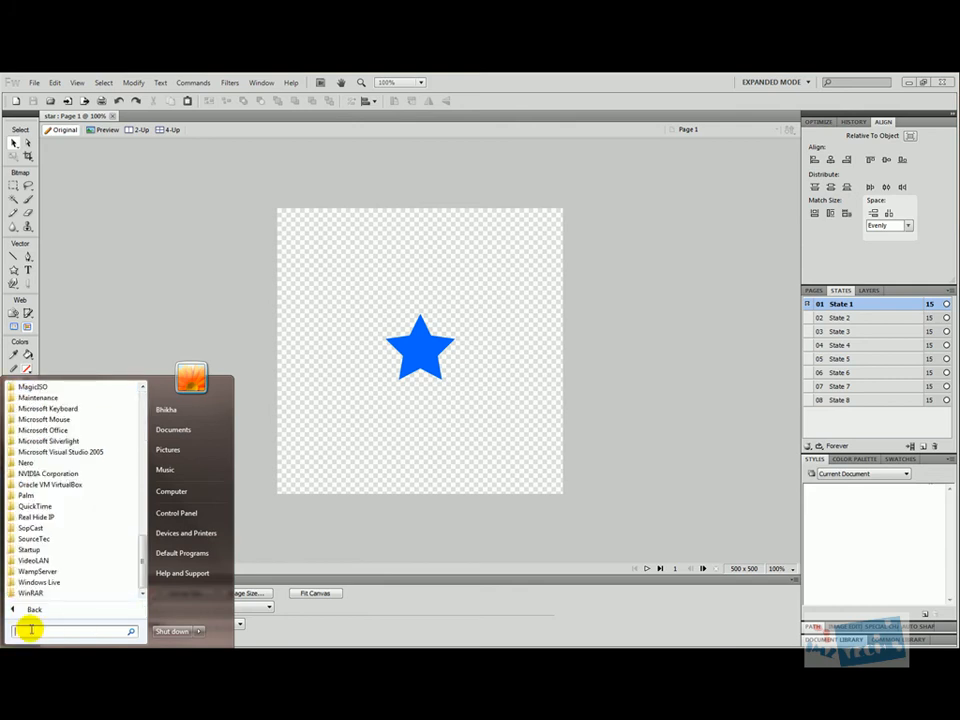
{"action": "type", "text": "pow"}
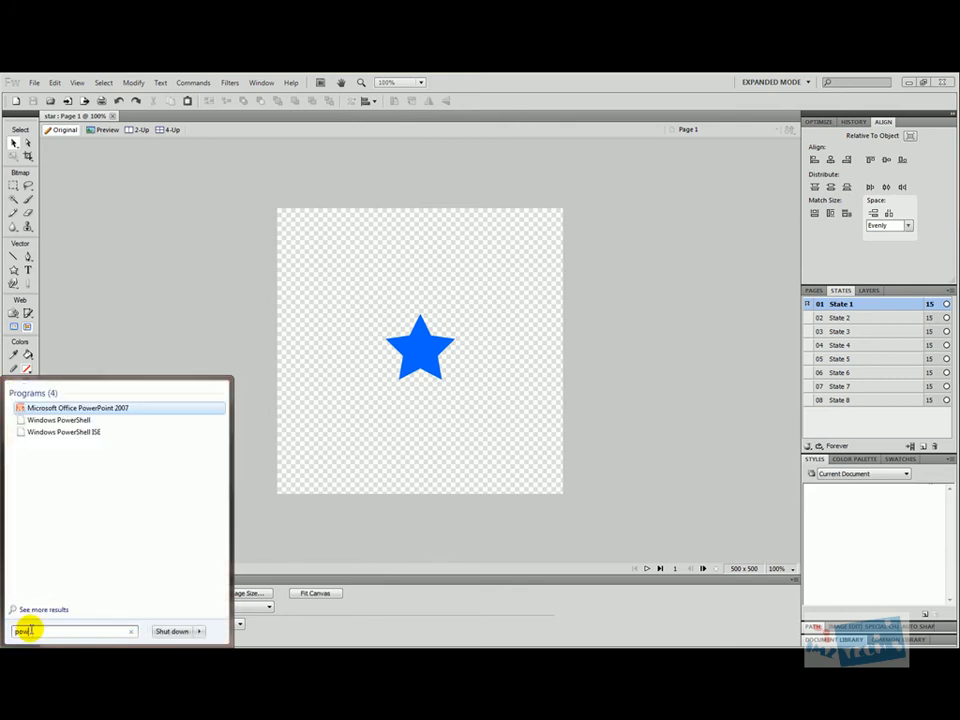
{"action": "left_click", "coordinate": [31, 410]}
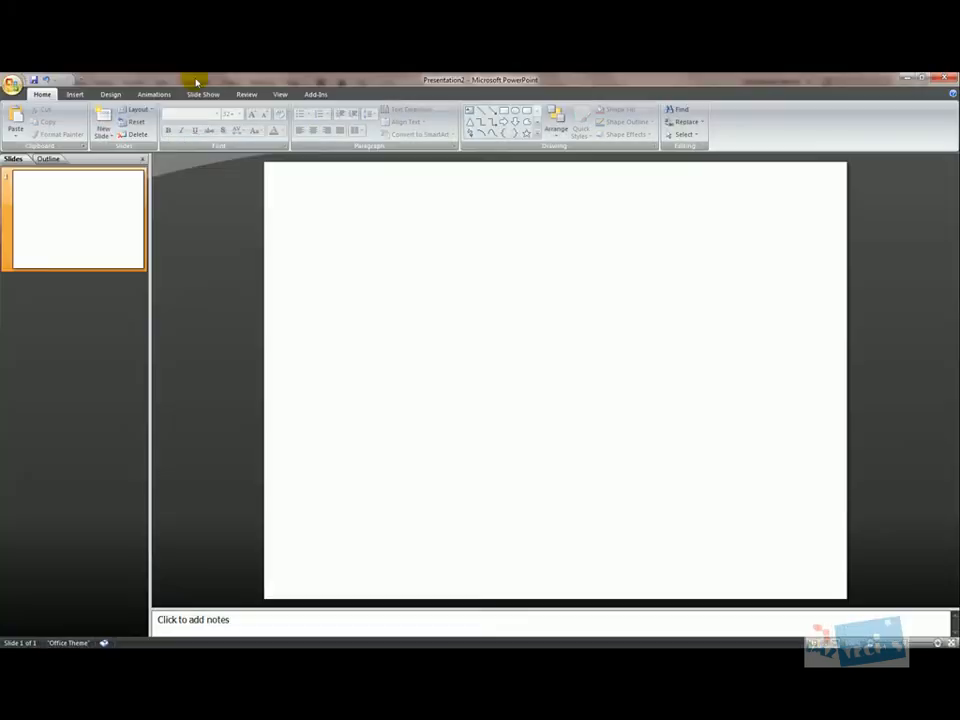
Apply the black Module theme to the blank presentation.
{"action": "left_click", "coordinate": [110, 94]}
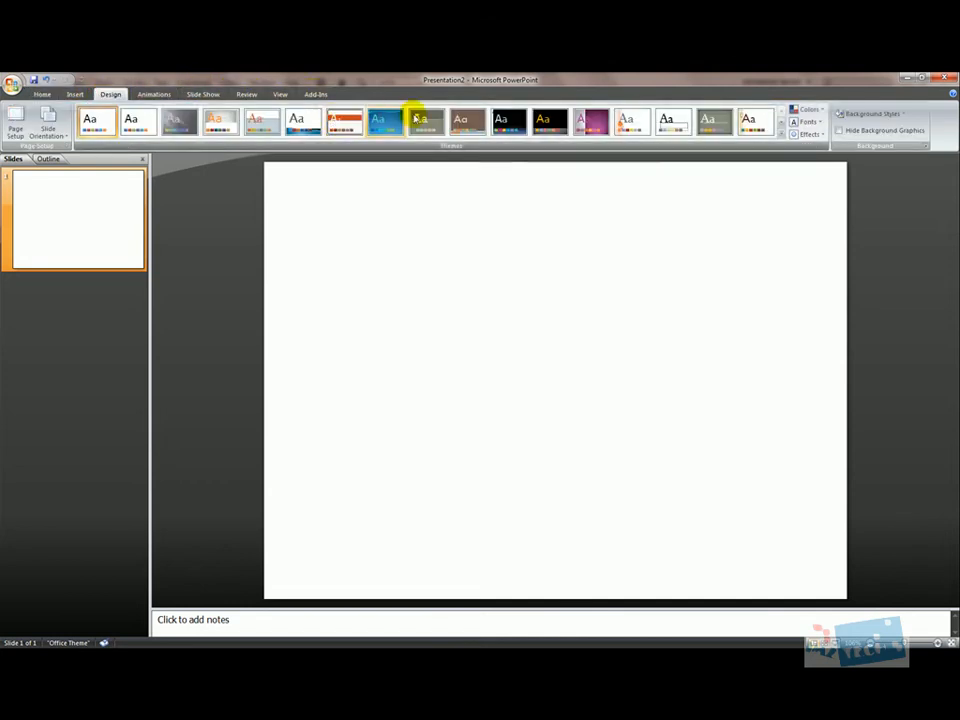
{"action": "left_click", "coordinate": [577, 124]}
{"action": "left_click", "coordinate": [543, 124]}
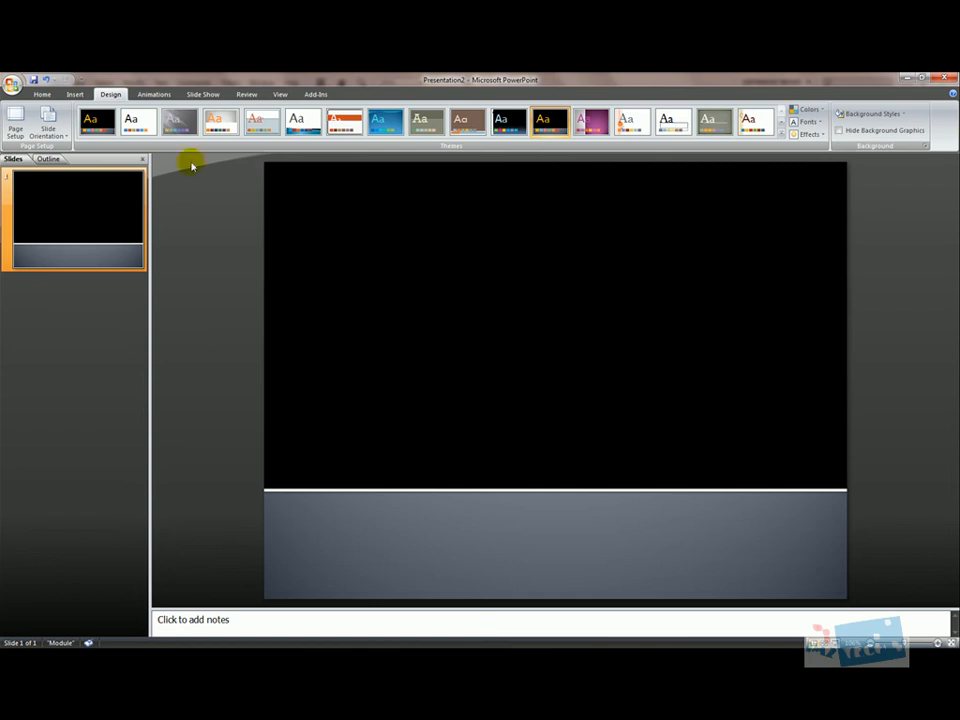
Insert the star GIF picture from the Desktop onto the slide.
{"action": "left_click", "coordinate": [72, 94]}
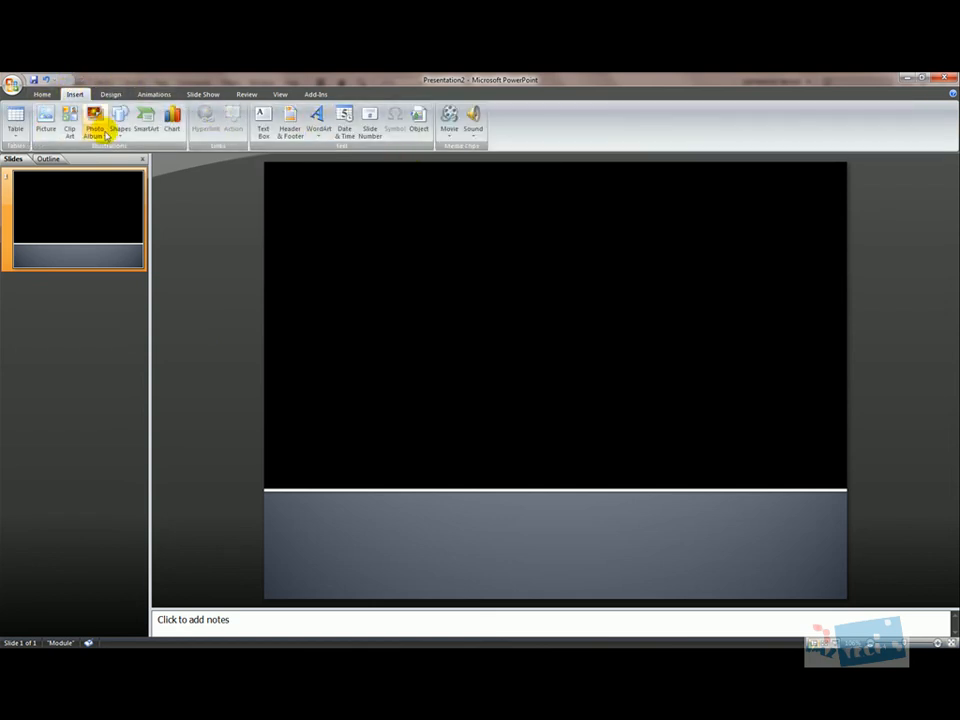
{"action": "left_click", "coordinate": [43, 133]}
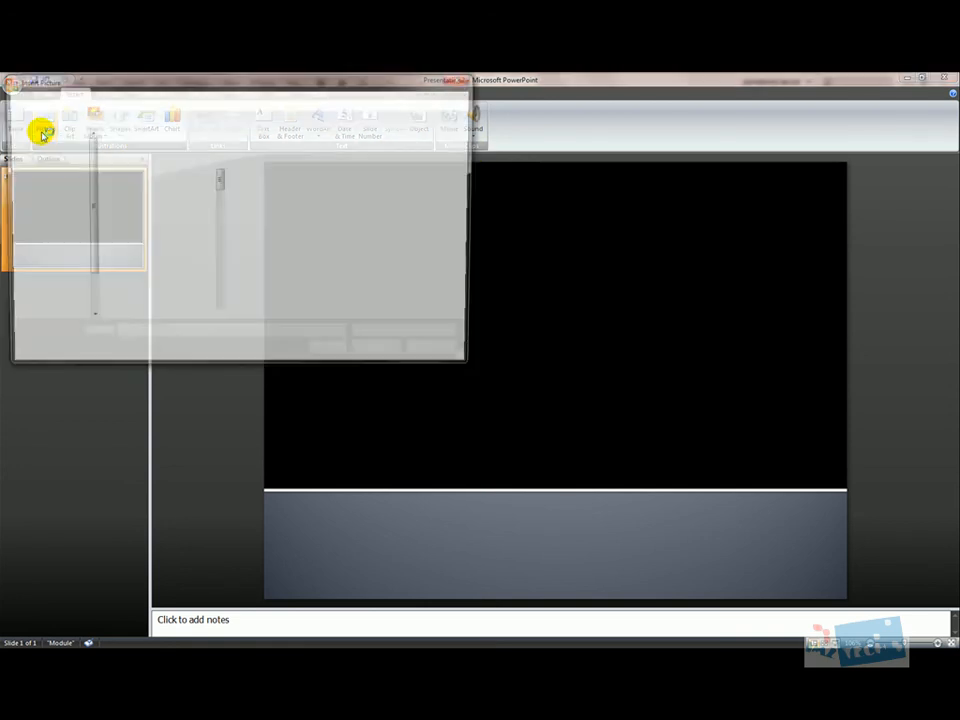
{"action": "left_click", "coordinate": [61, 99]}
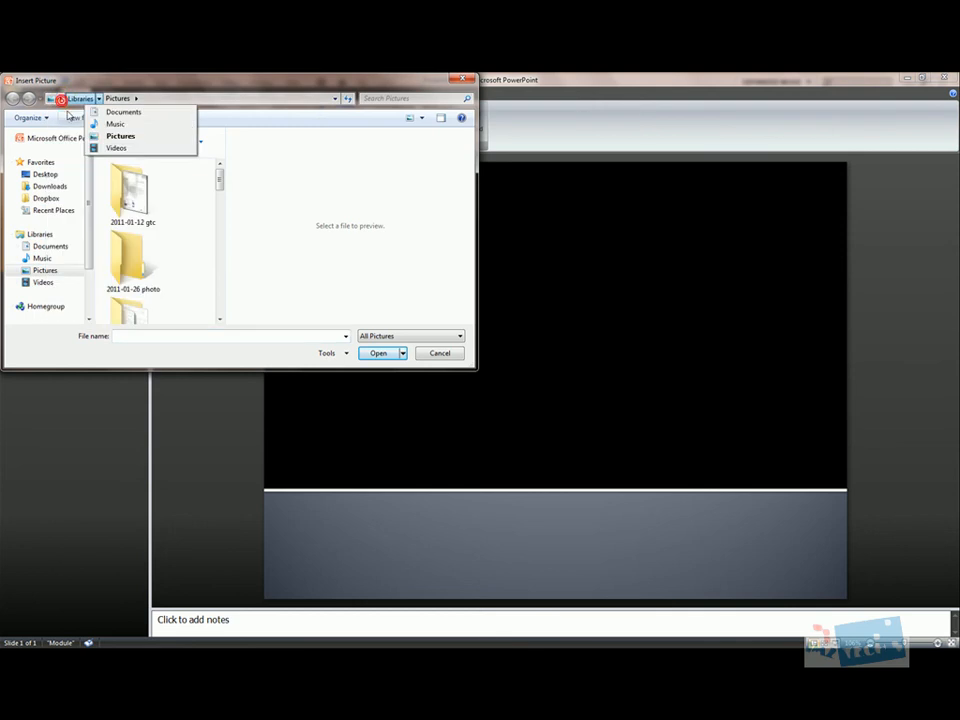
{"action": "left_click", "coordinate": [66, 113]}
{"action": "left_click_drag", "start_coordinate": [216, 167], "coordinate": [218, 293]}
{"action": "left_click", "coordinate": [116, 300]}
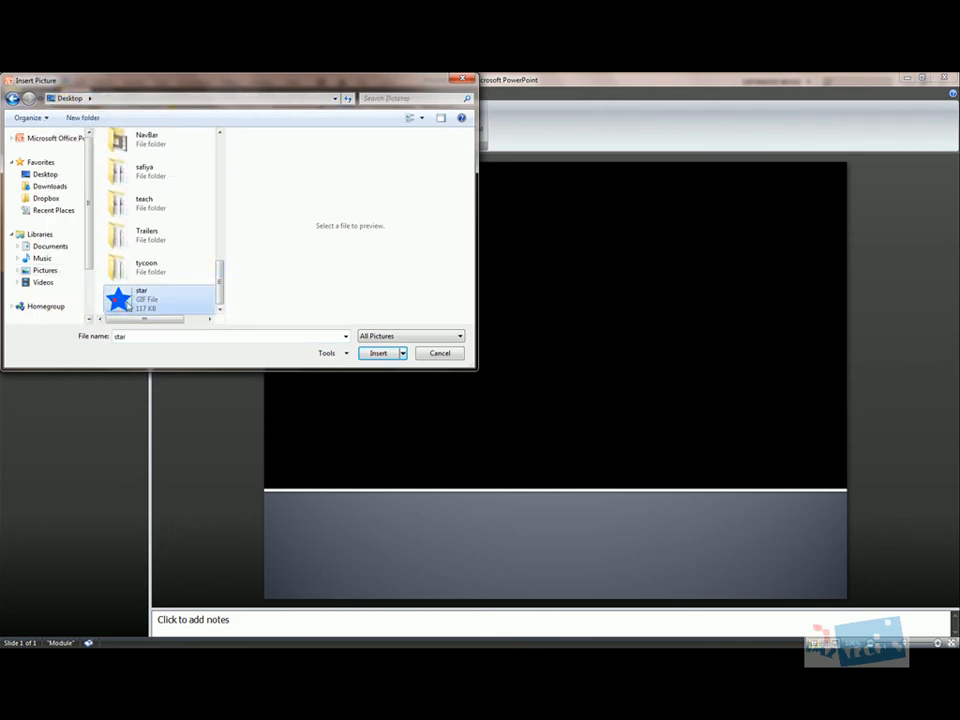
{"action": "left_click", "coordinate": [366, 356]}
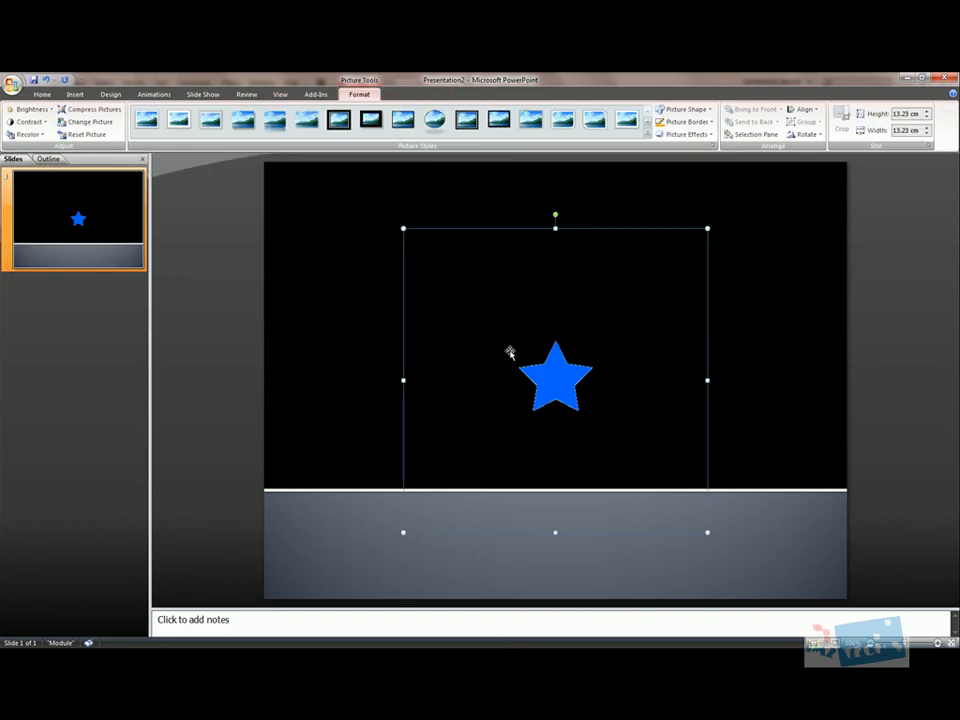
Move the star picture up onto the slide's black area above the white line and start the slide show.
{"action": "left_click_drag", "start_coordinate": [541, 357], "coordinate": [536, 345]}
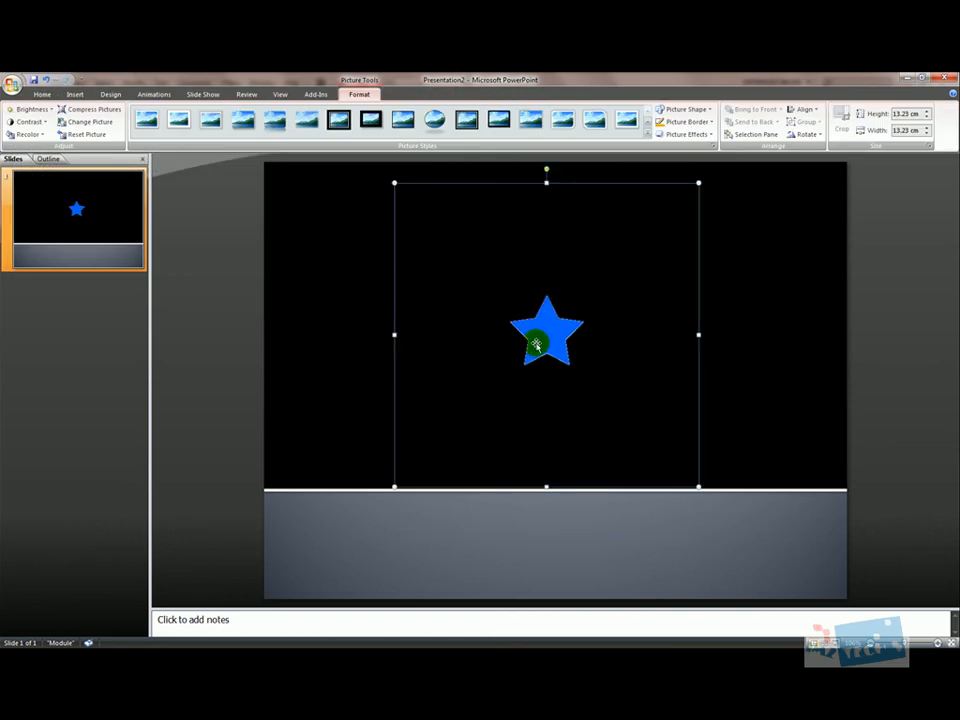
{"action": "key", "text": "F5"}
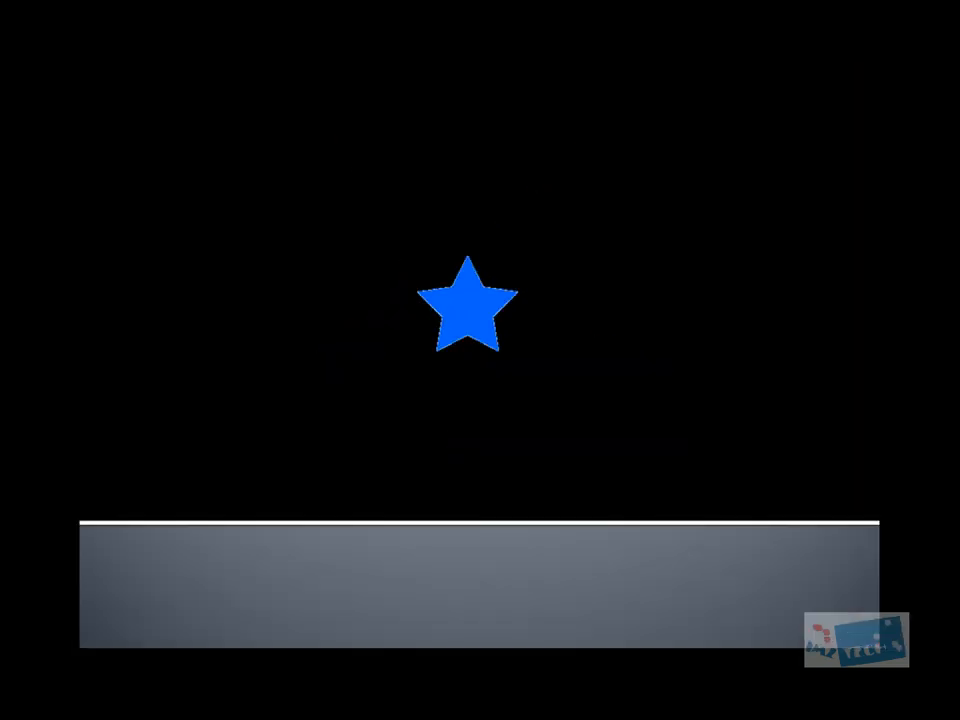